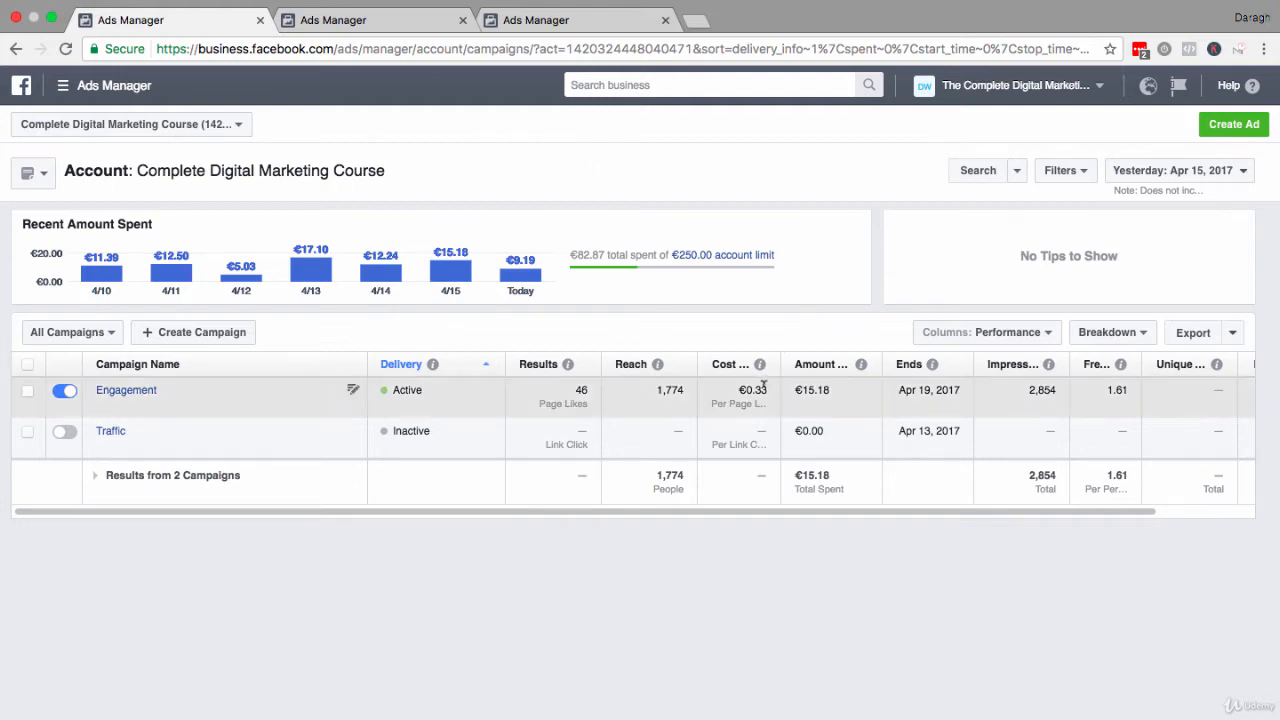
# Check the Engagement campaign's cost per page like and its number of results
pyautogui.moveTo(767, 389); pyautogui.dragTo(734, 389)
pyautogui.moveTo(588, 389); pyautogui.dragTo(573, 389)
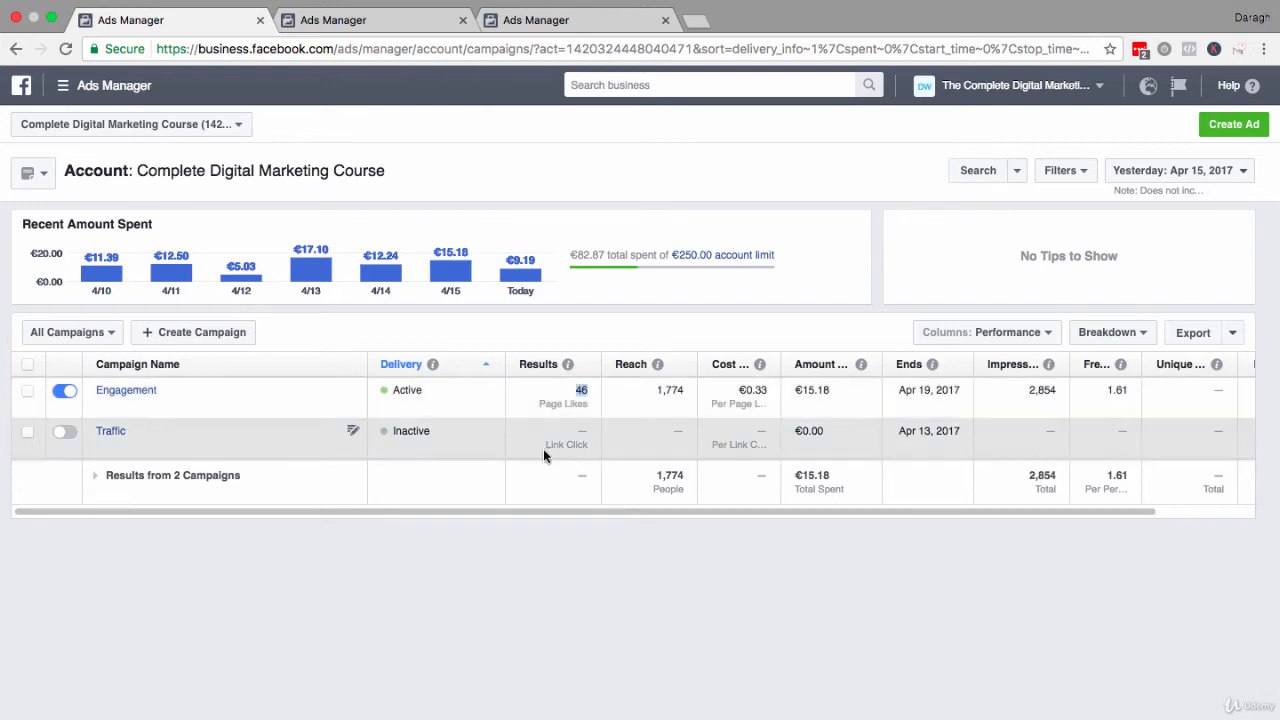
pyautogui.click(533, 585)
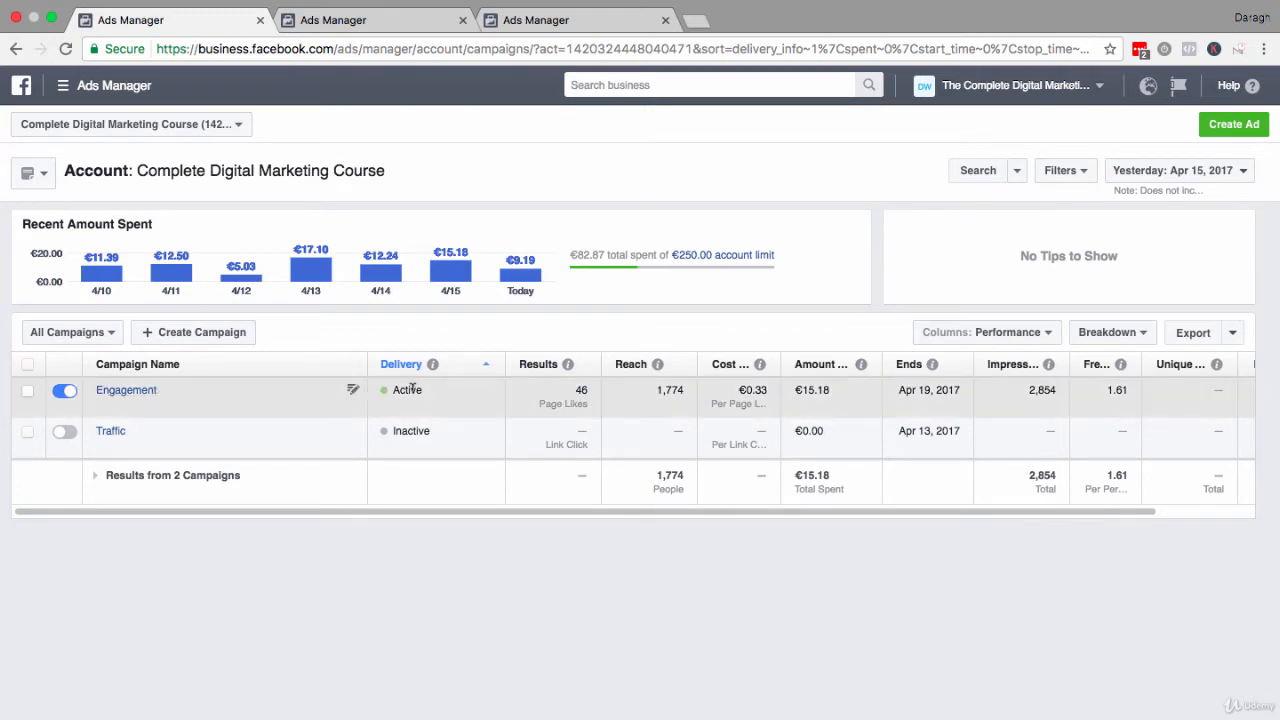
# List all ad sets in the account to compare their performance, and list all individual ads
pyautogui.click(75, 332)
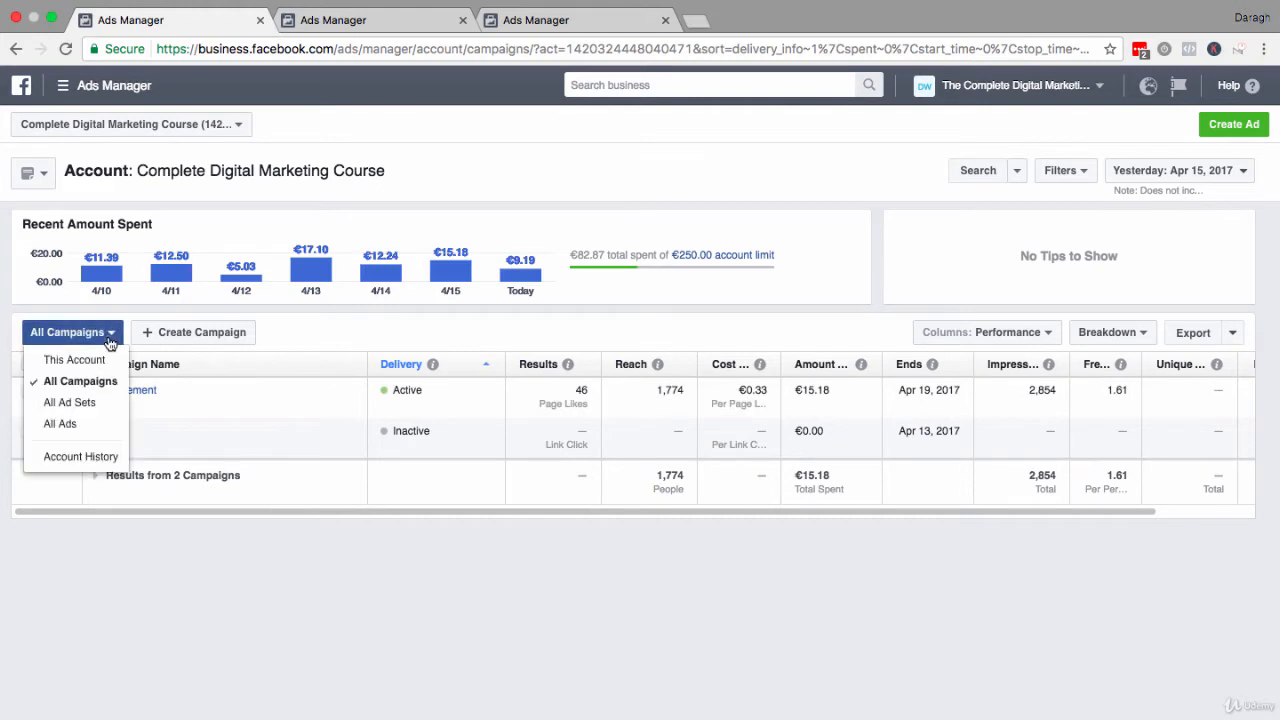
pyautogui.click(95, 402)
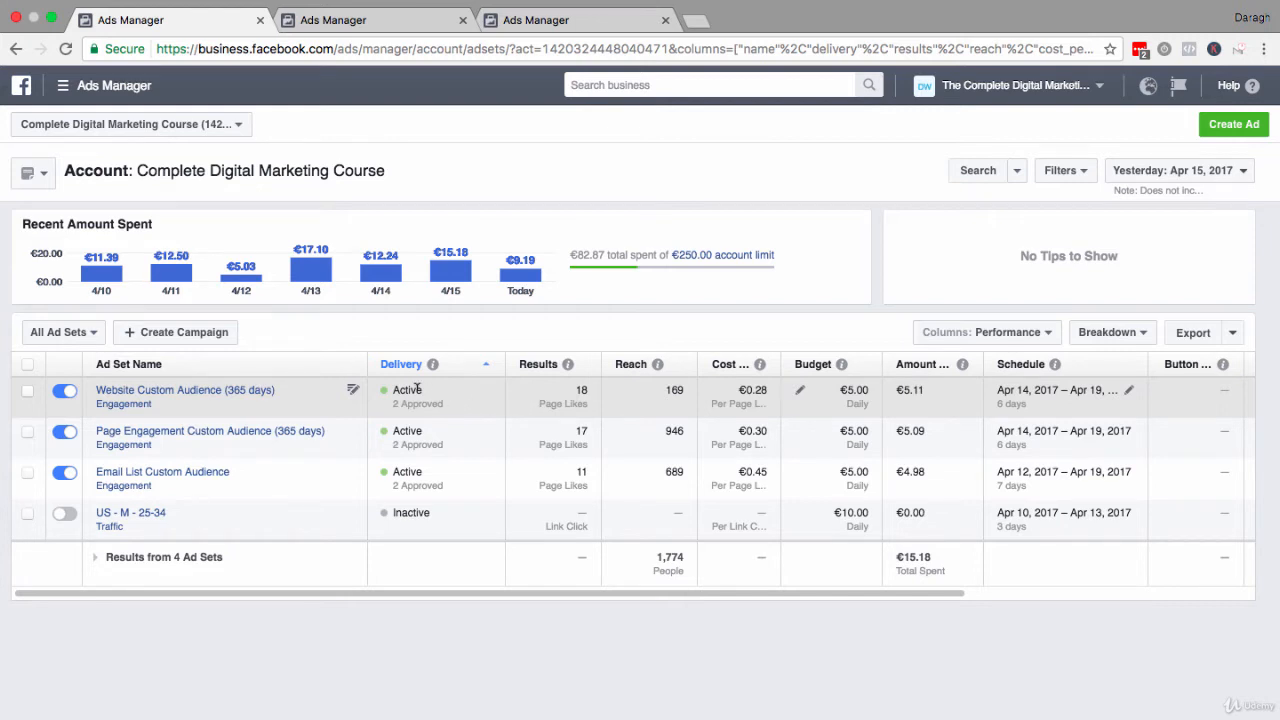
pyautogui.click(103, 338)
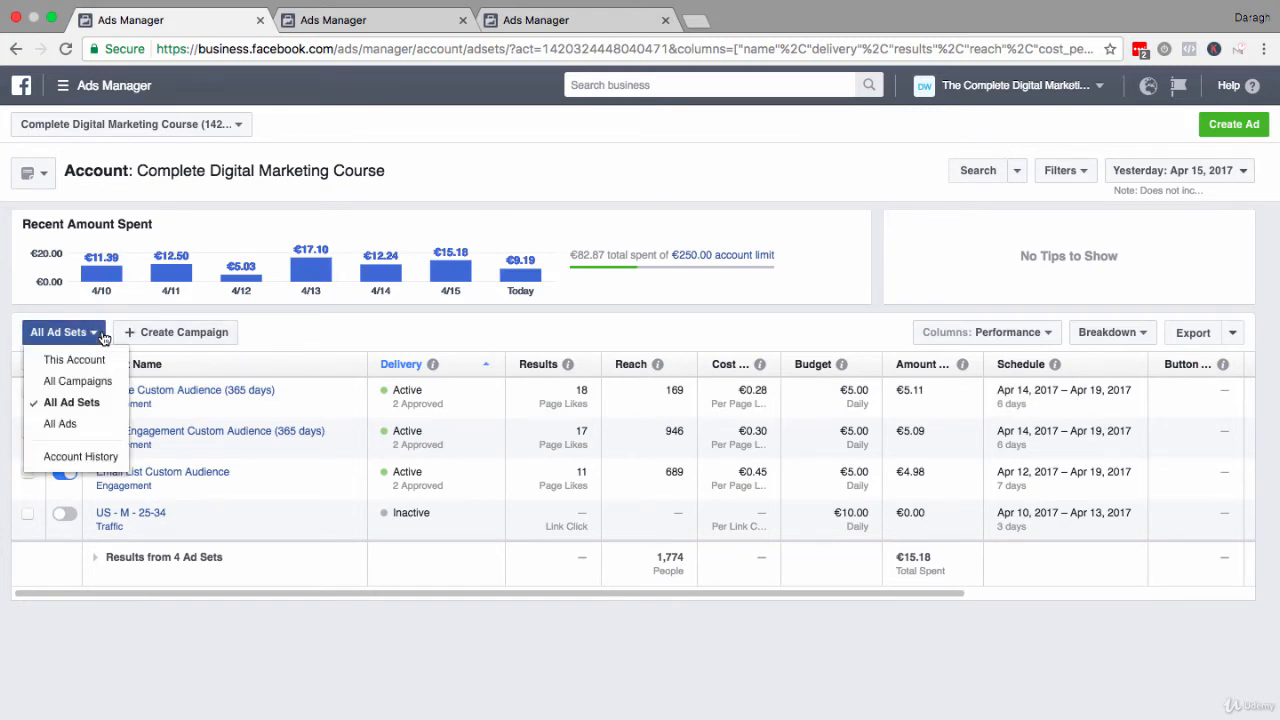
pyautogui.click(66, 426)
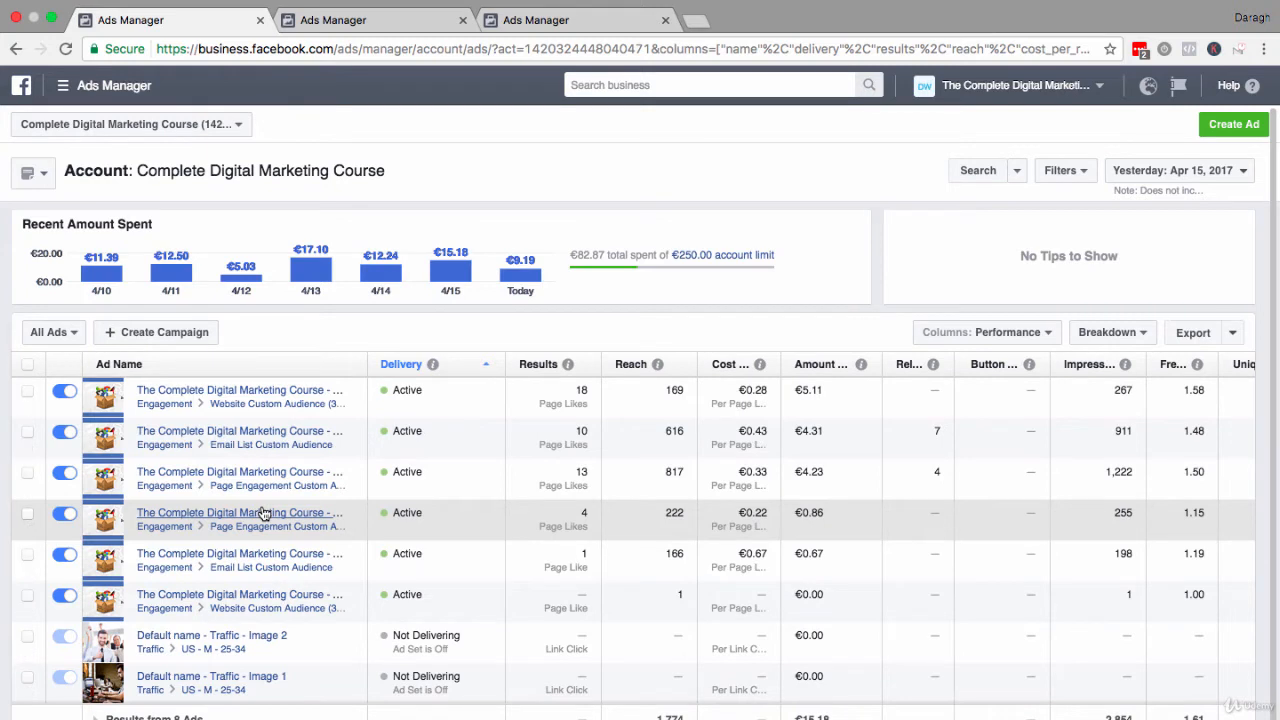
# Open the topmost ad, in the Website Custom Audience ad set, for editing, read its text and close it without changes
pyautogui.moveTo(354, 397)
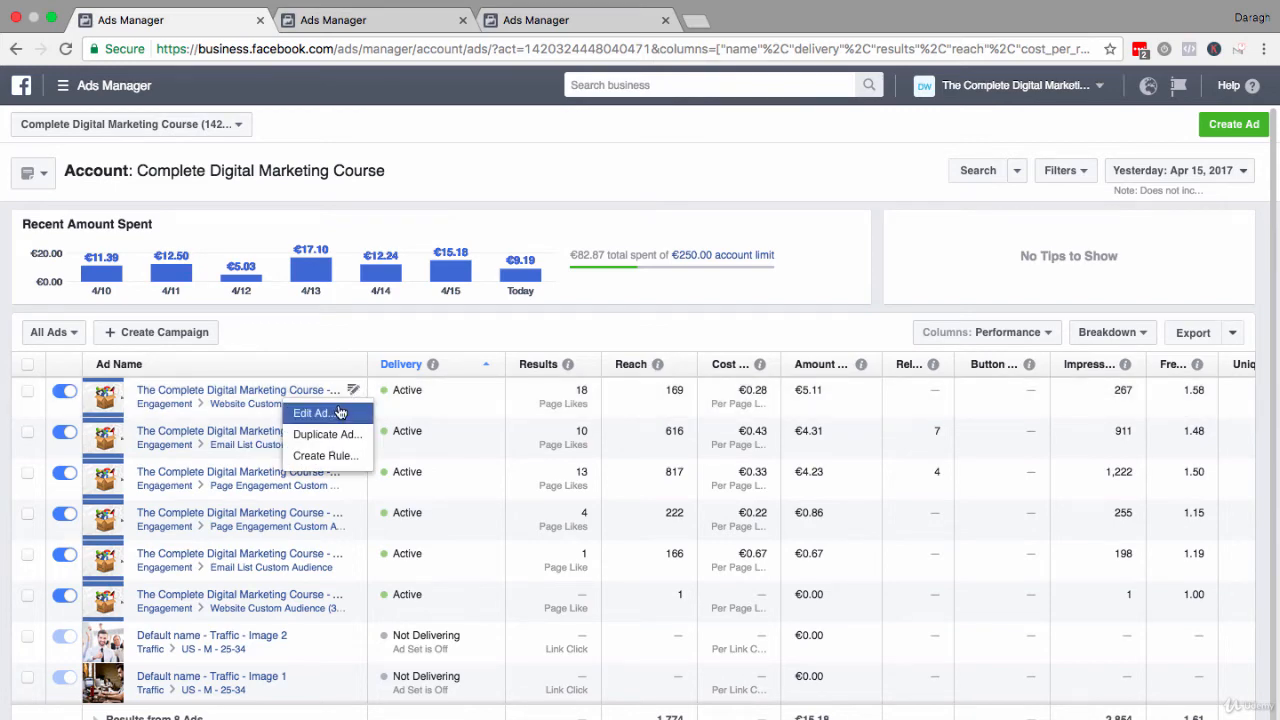
pyautogui.click(340, 413)
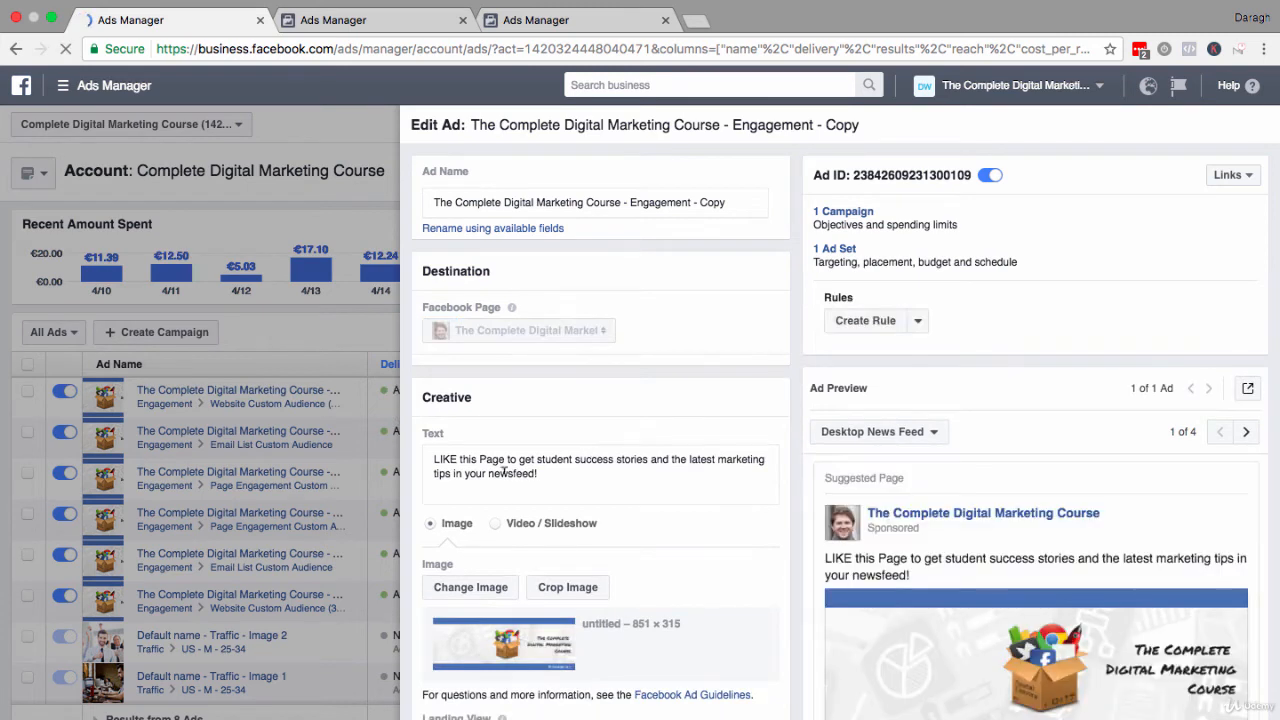
pyautogui.moveTo(433, 459); pyautogui.dragTo(507, 459)
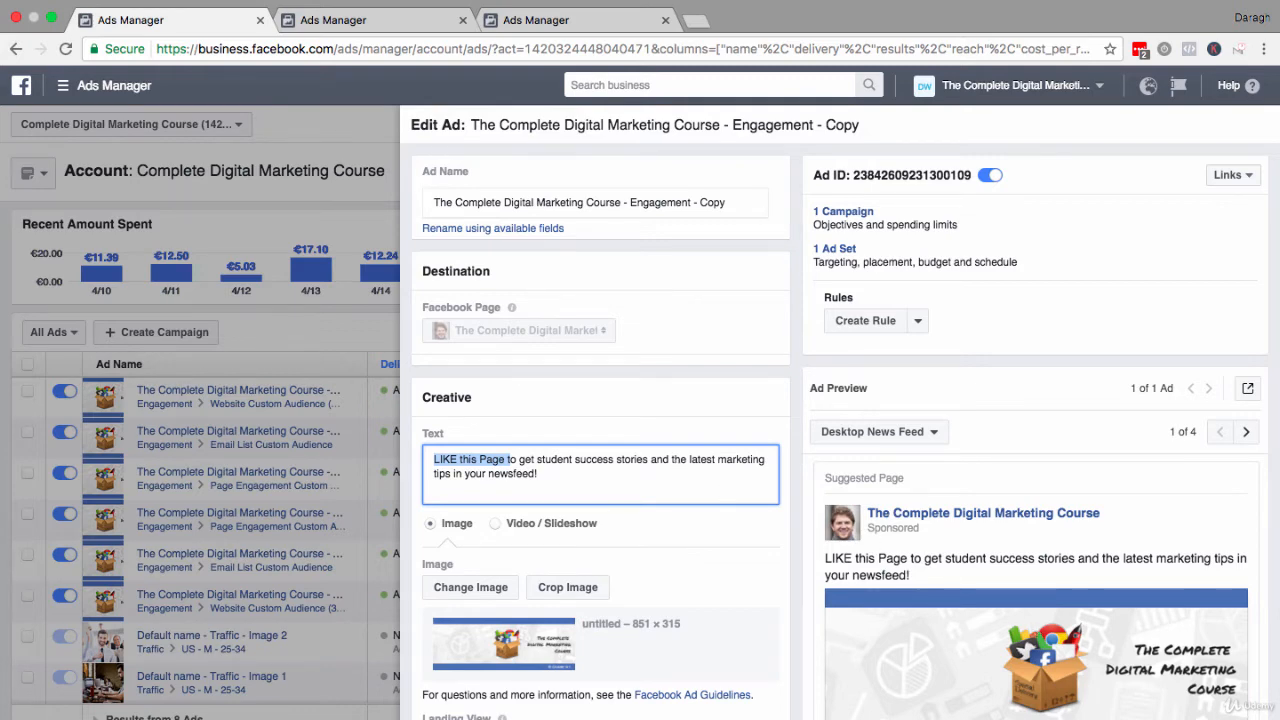
pyautogui.click(1070, 718)
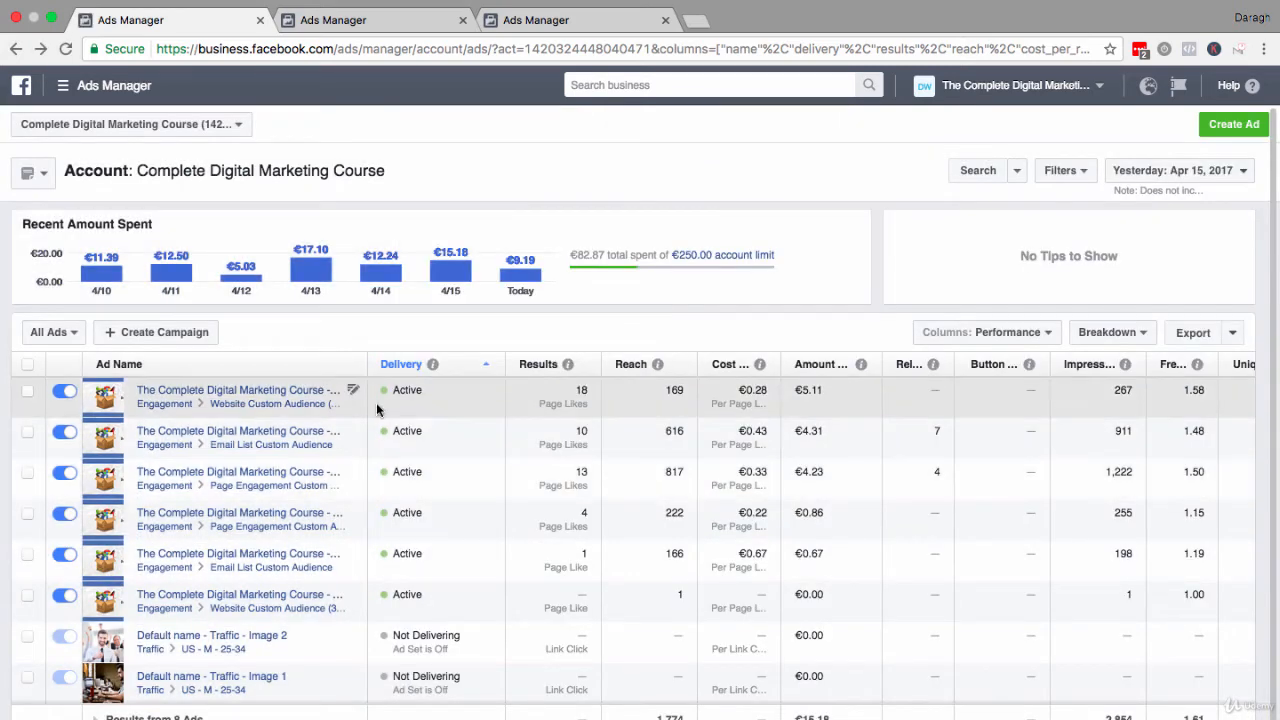
# Examine the ad text of the second and third ads without editing them, and return to the list of all ad sets
pyautogui.click(354, 431)
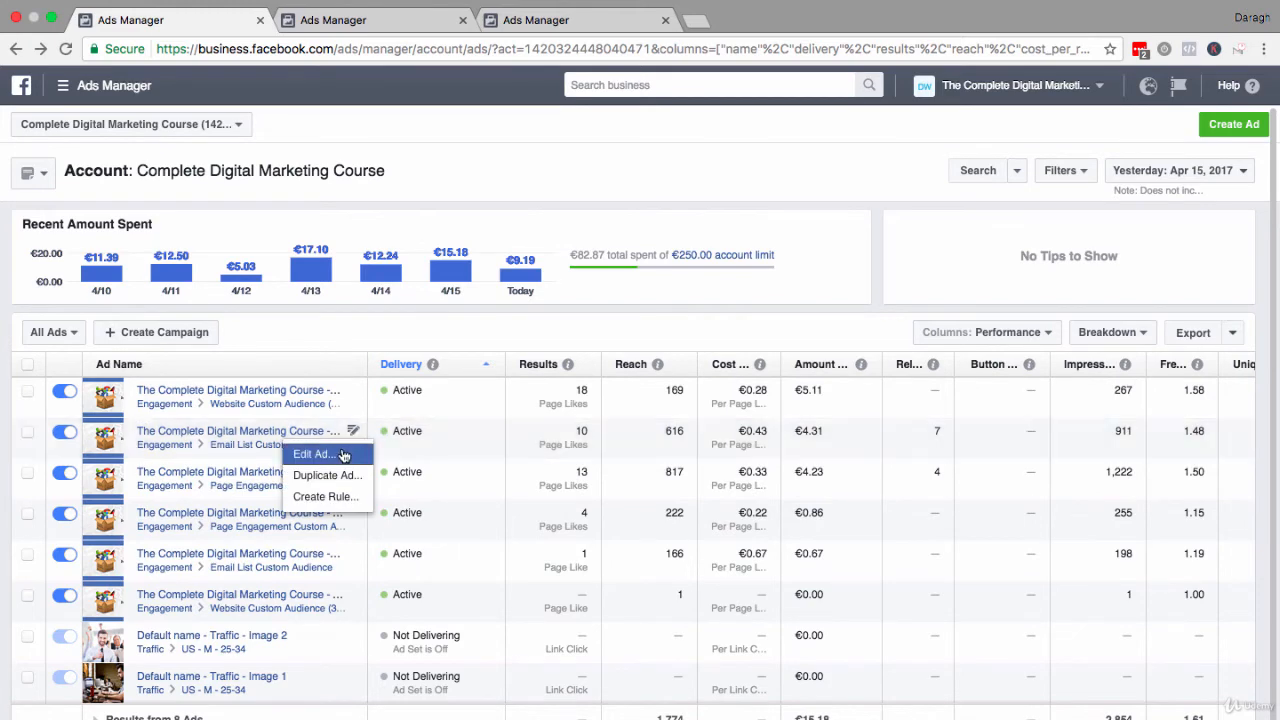
pyautogui.click(343, 455)
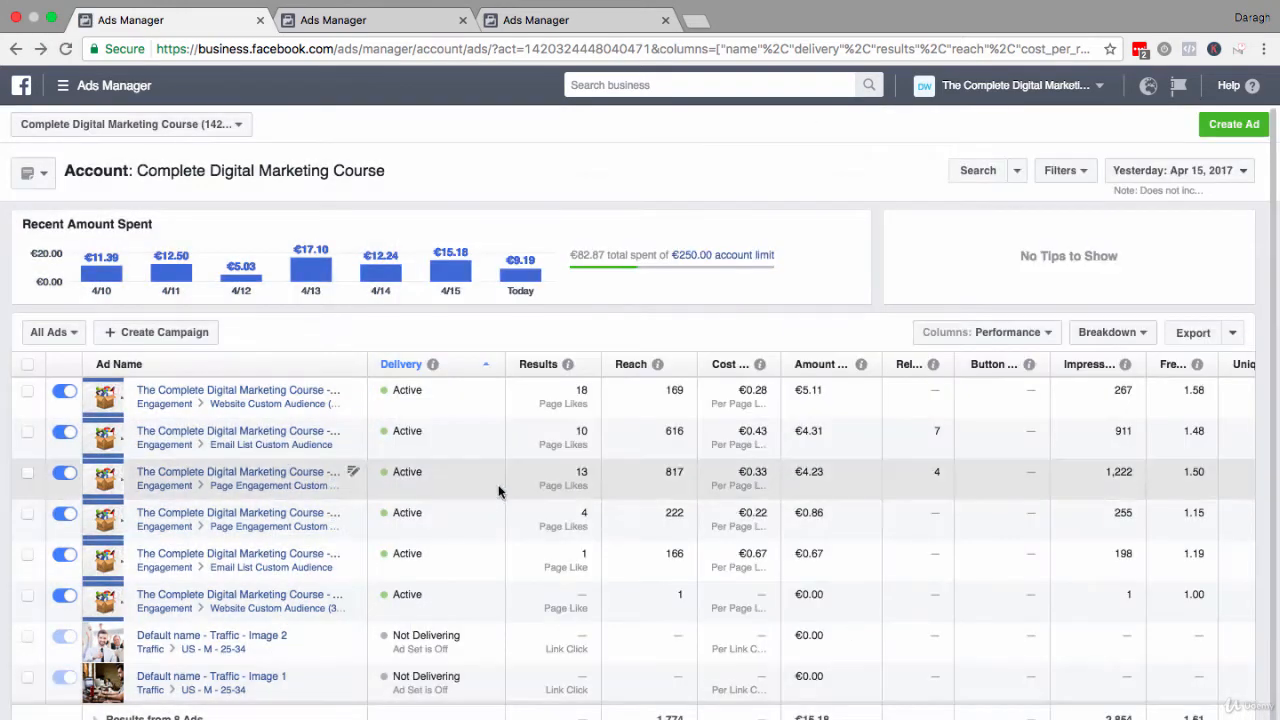
pyautogui.click(350, 477)
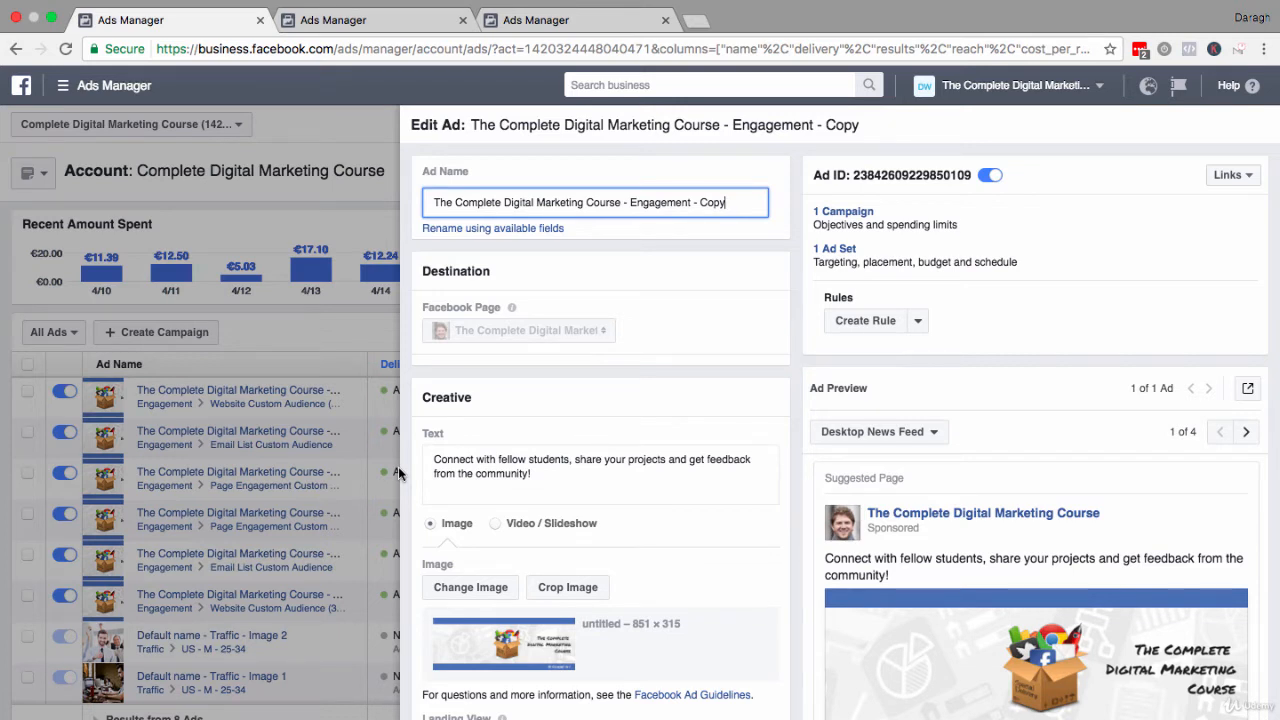
pyautogui.moveTo(434, 458); pyautogui.dragTo(537, 463)
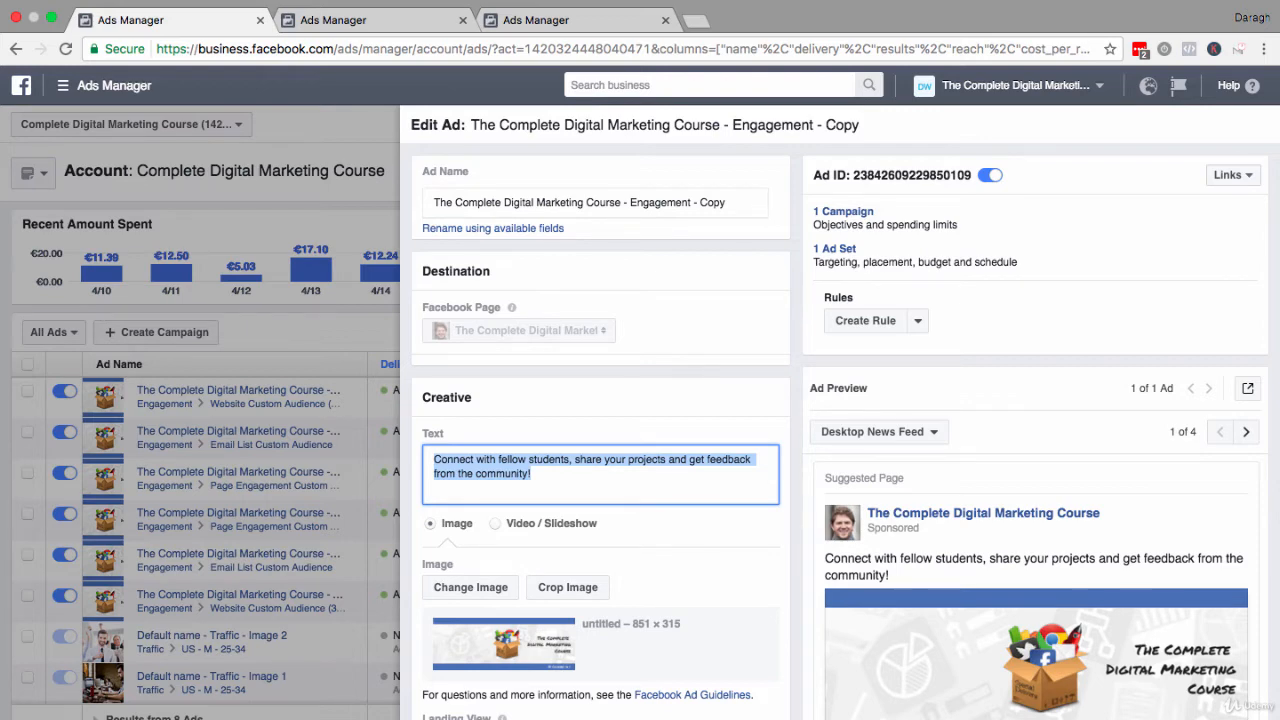
pyautogui.press('Escape')
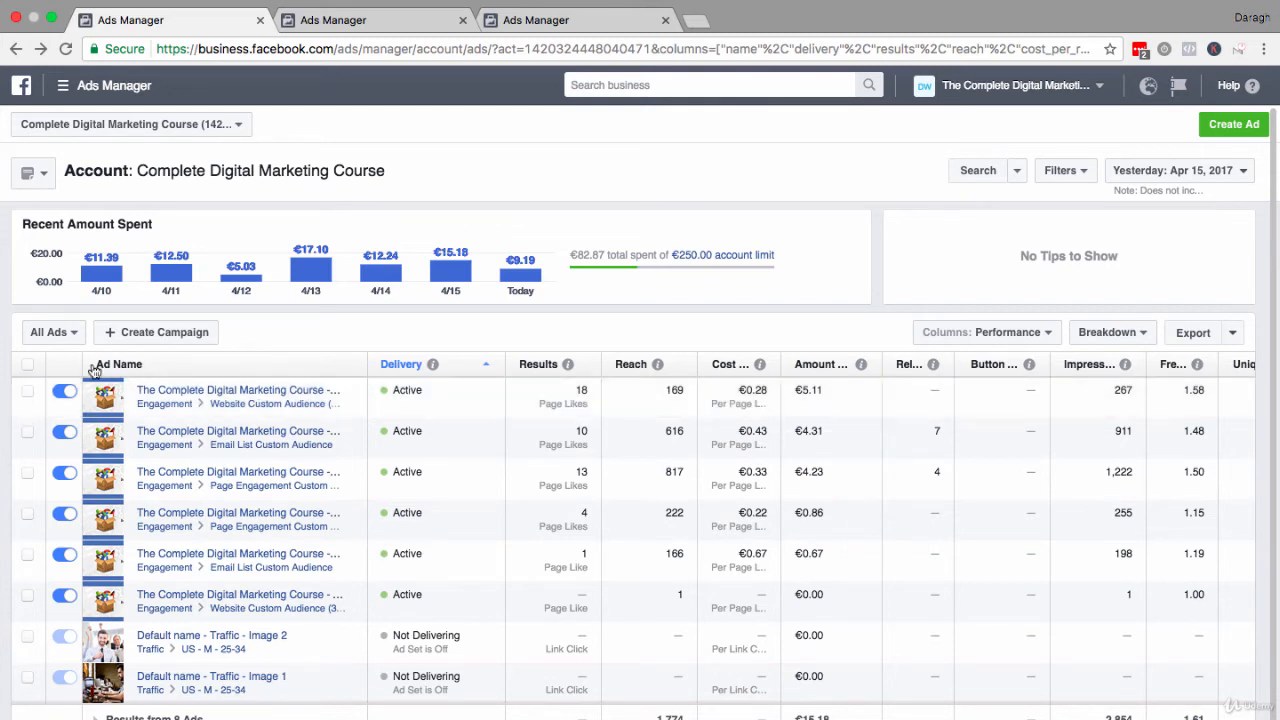
pyautogui.click(57, 332)
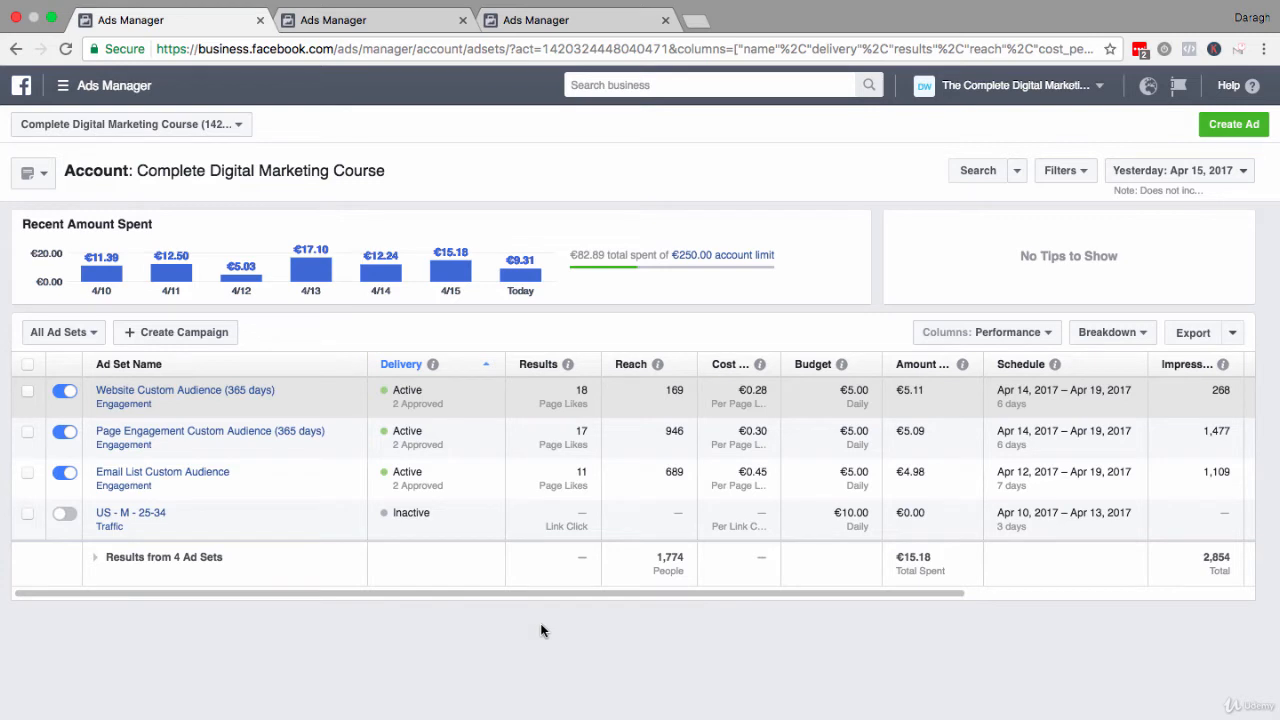
# Create a new ad campaign with the Engagement objective and the Page likes type, and continue to the ad set
pyautogui.click(1220, 129)
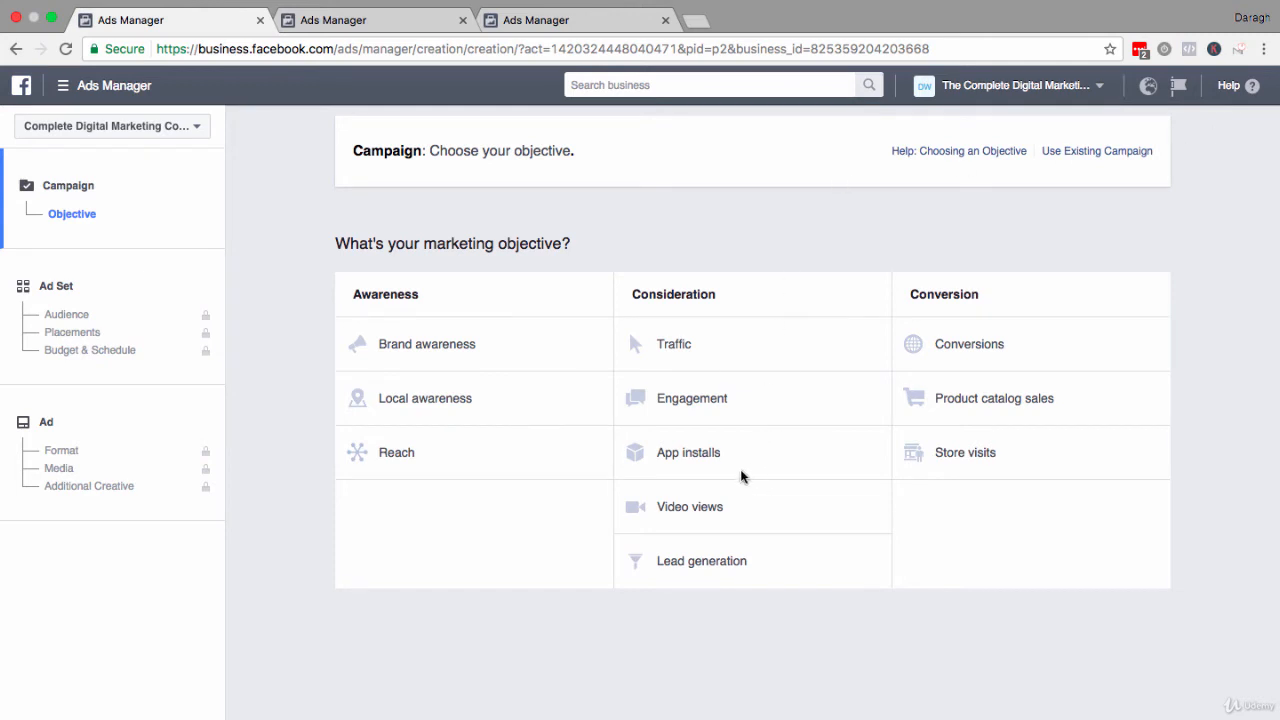
pyautogui.click(757, 403)
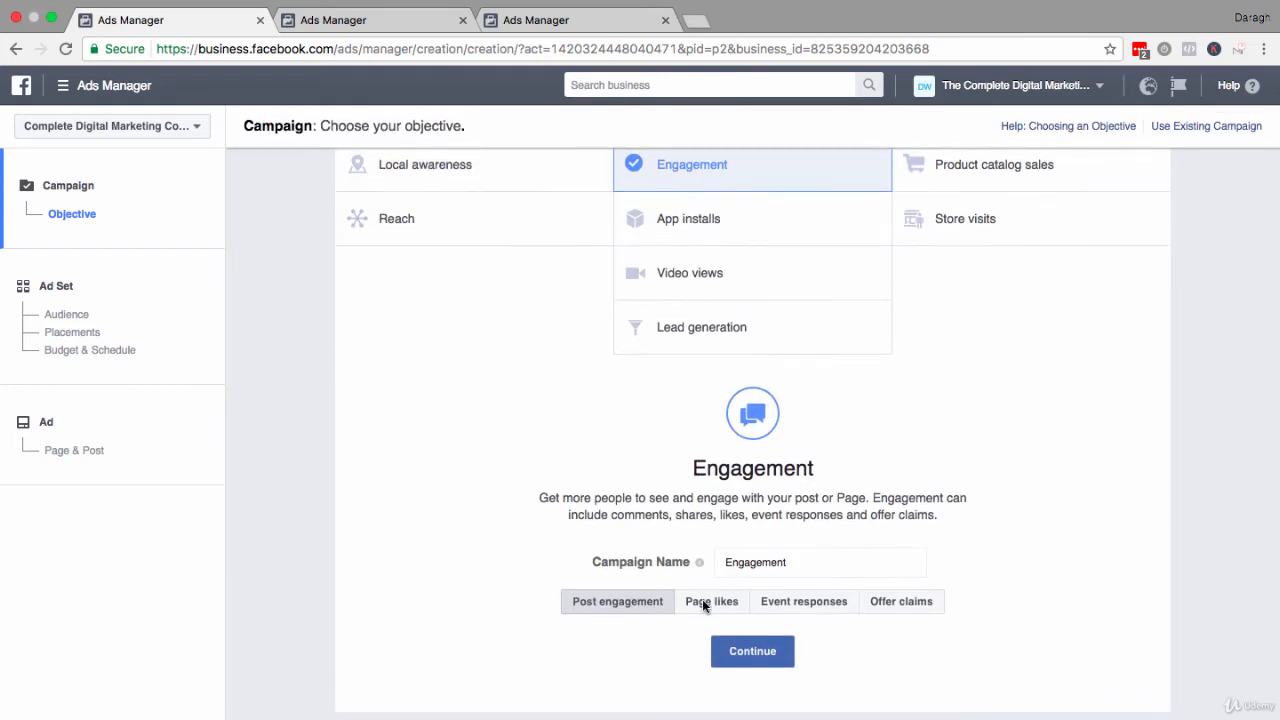
pyautogui.click(702, 599)
pyautogui.click(735, 652)
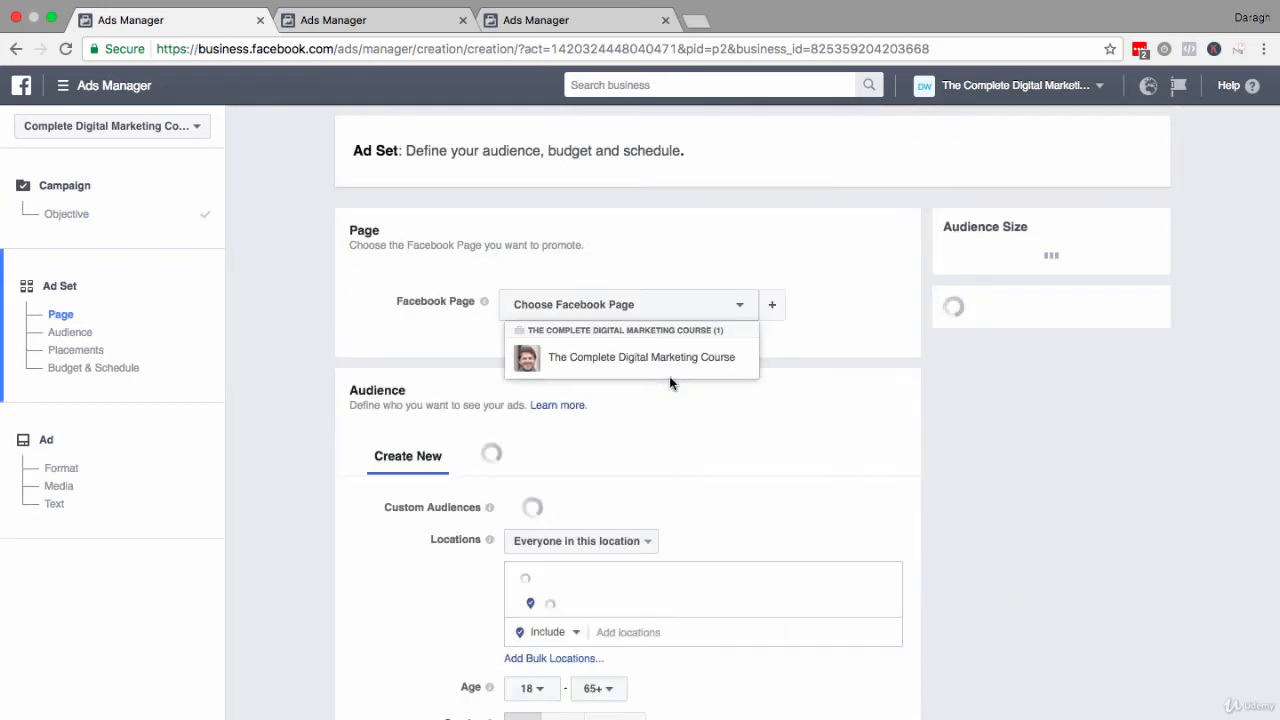
# Choose The Complete Digital Marketing Course as the Facebook Page to promote
pyautogui.click(615, 254)
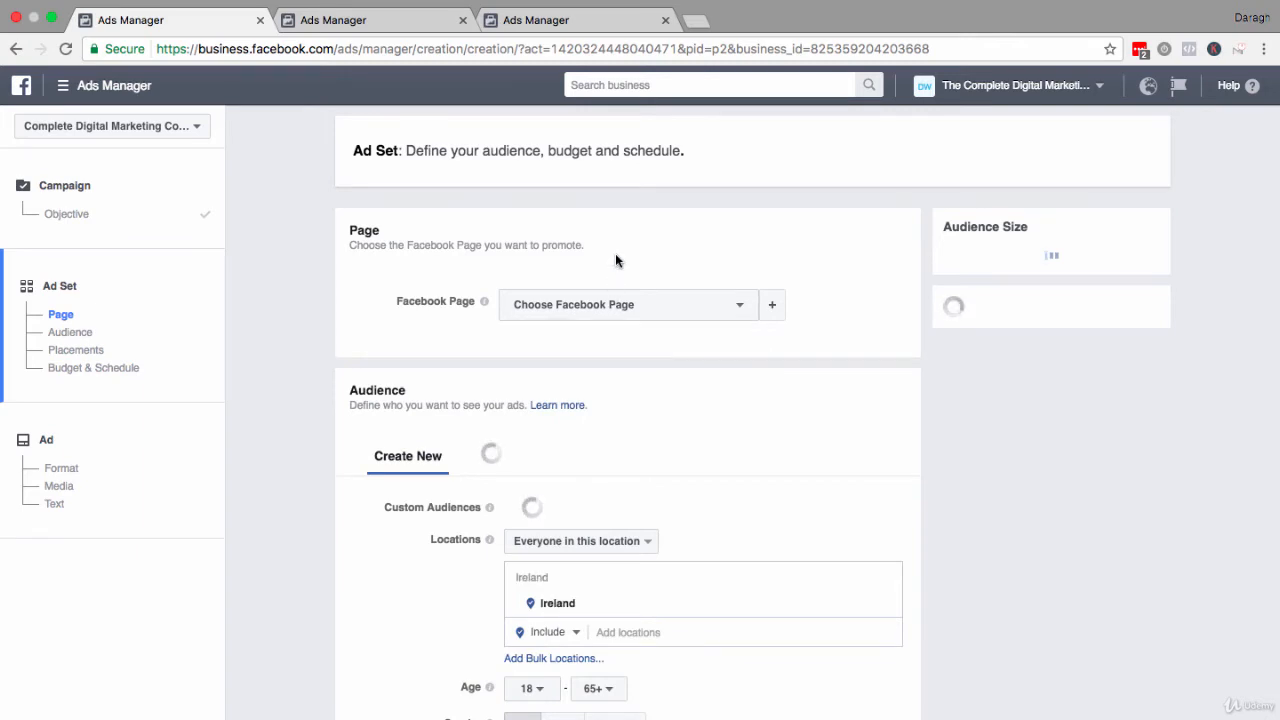
pyautogui.click(663, 304)
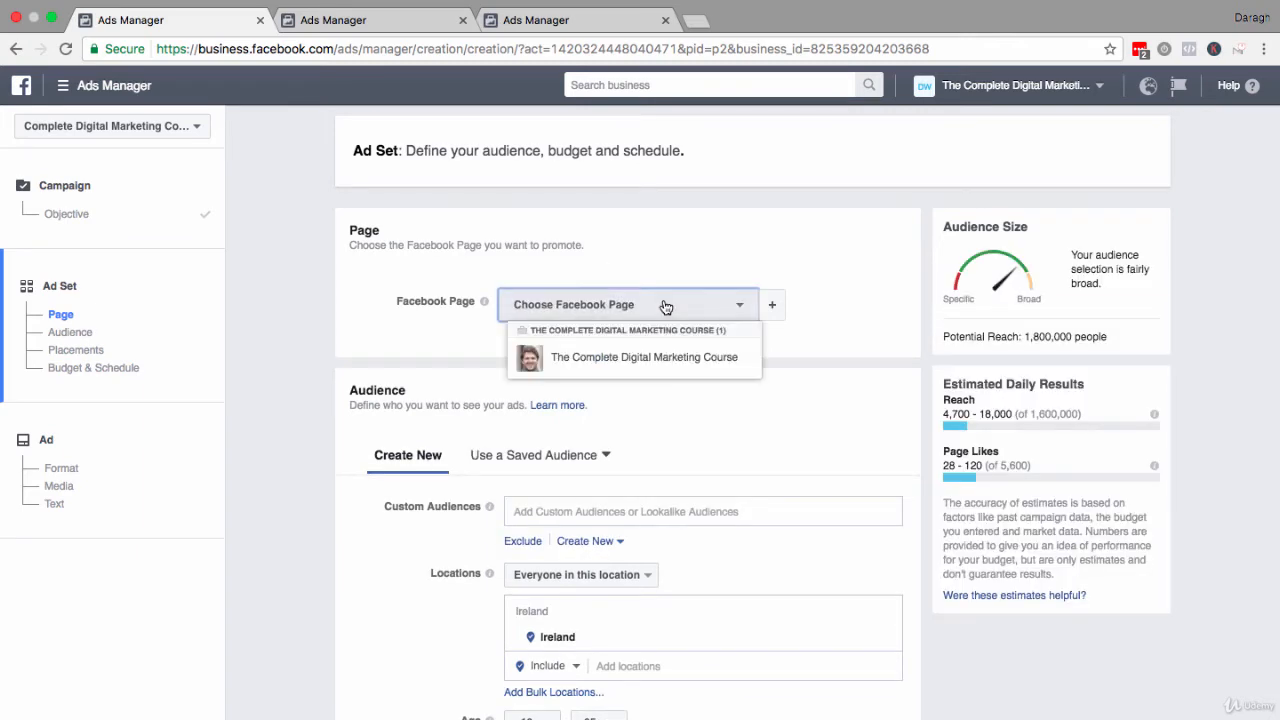
pyautogui.click(656, 358)
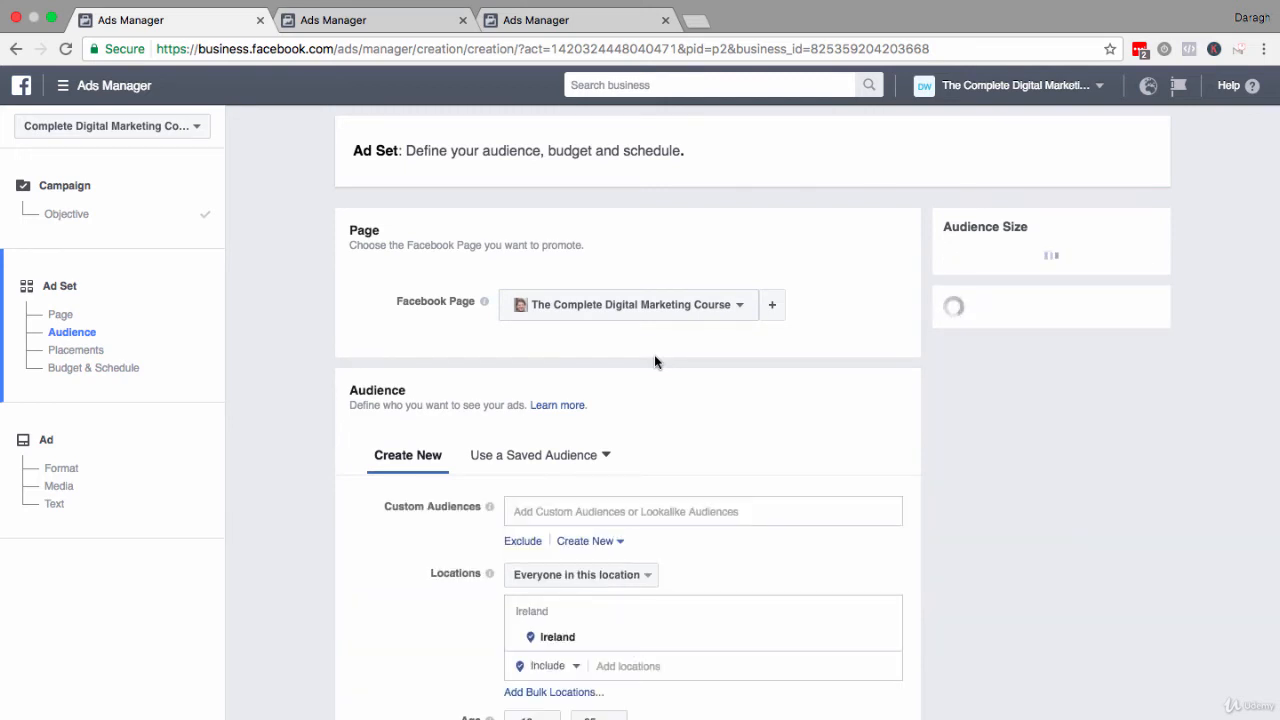
# Add Website Custom Audience to the ad set's custom audiences
pyautogui.scroll(-1, 655, 361)
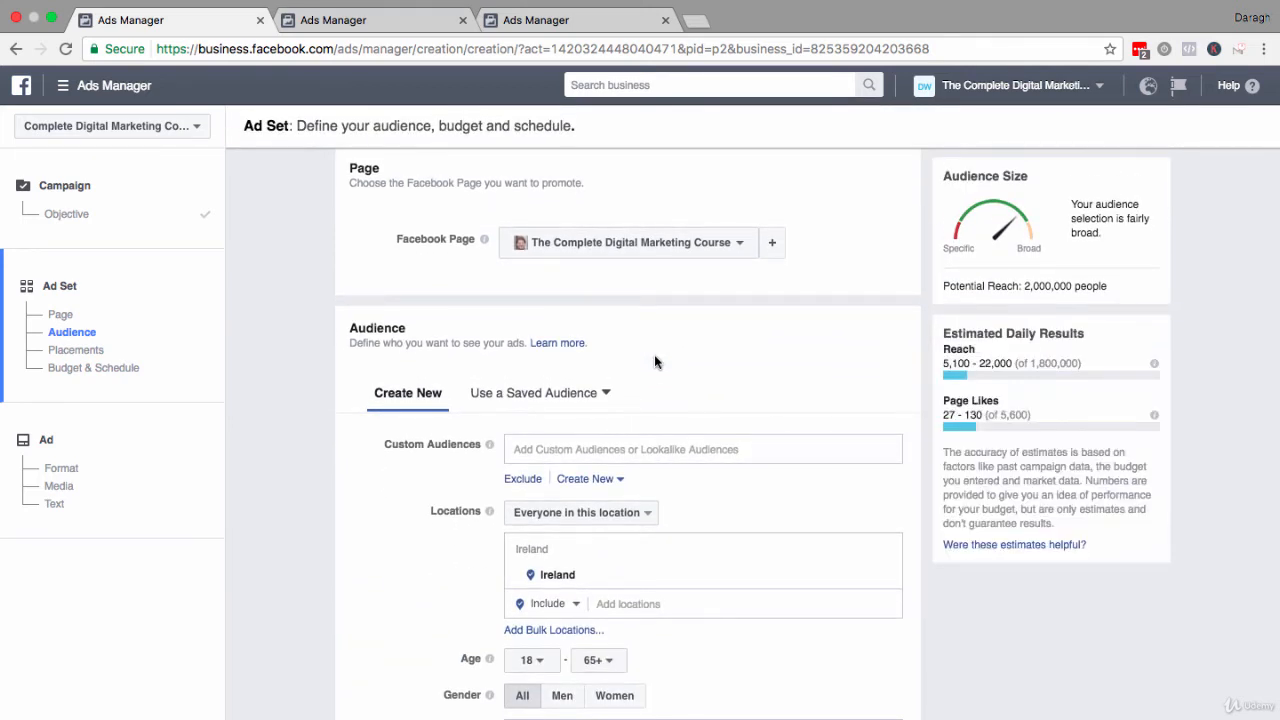
pyautogui.click(606, 442)
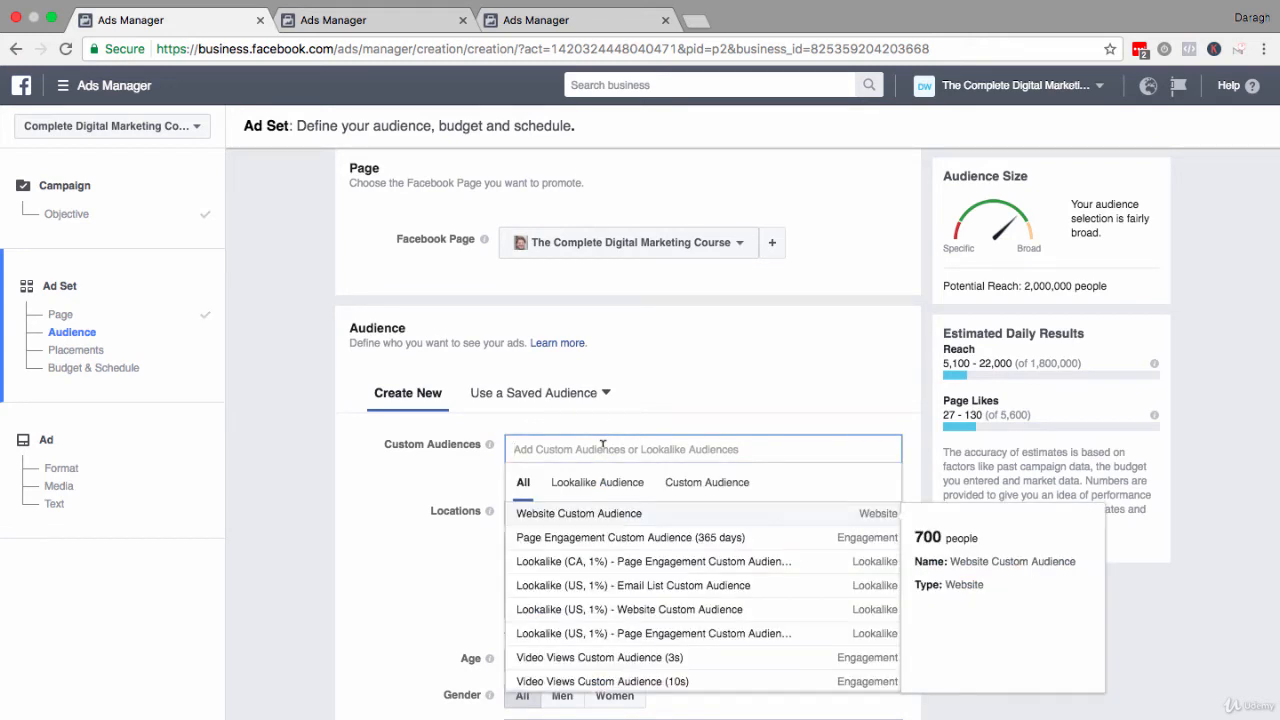
pyautogui.click(606, 512)
pyautogui.click(409, 485)
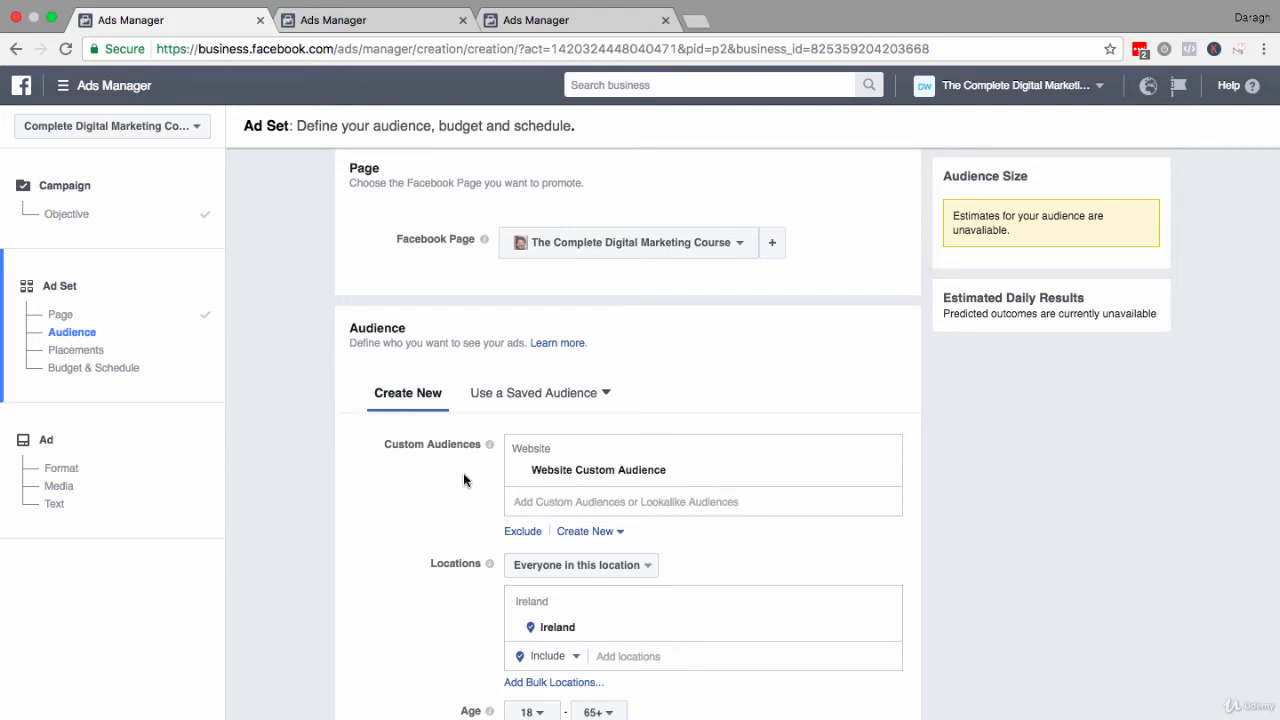
# Remove Ireland from the audience's targeted locations
pyautogui.scroll(-2, 463, 474)
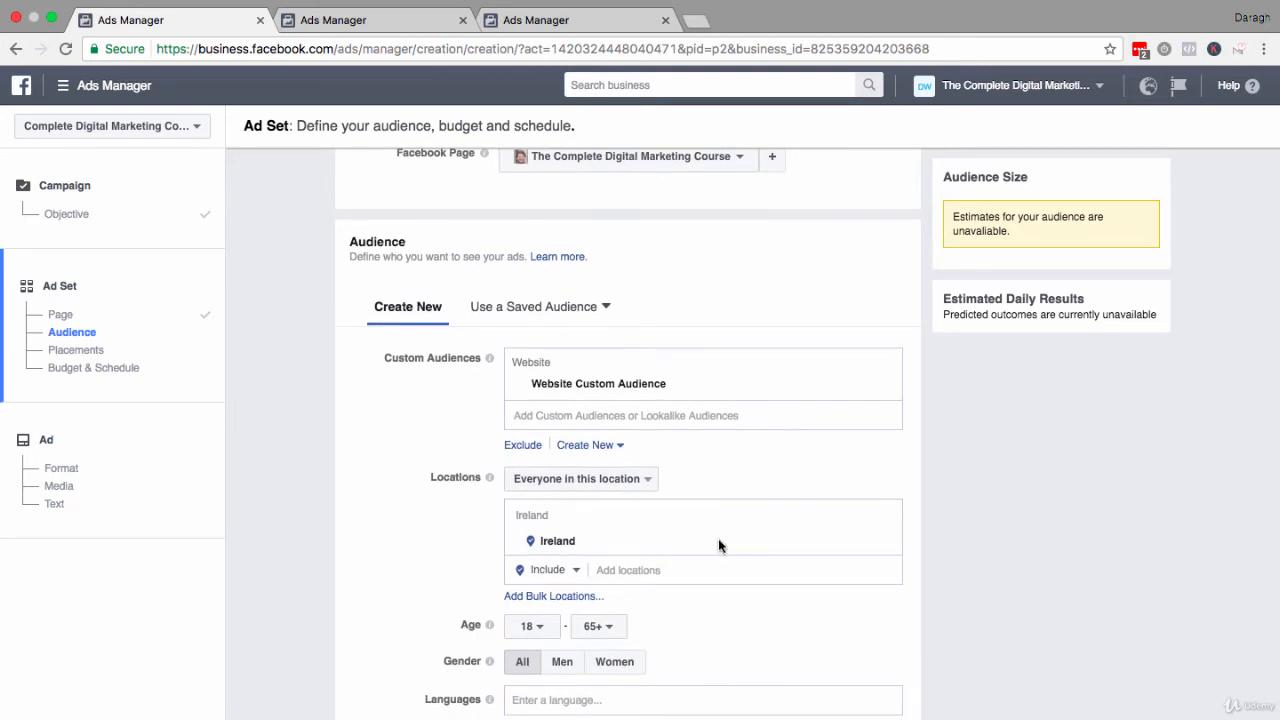
pyautogui.click(848, 535)
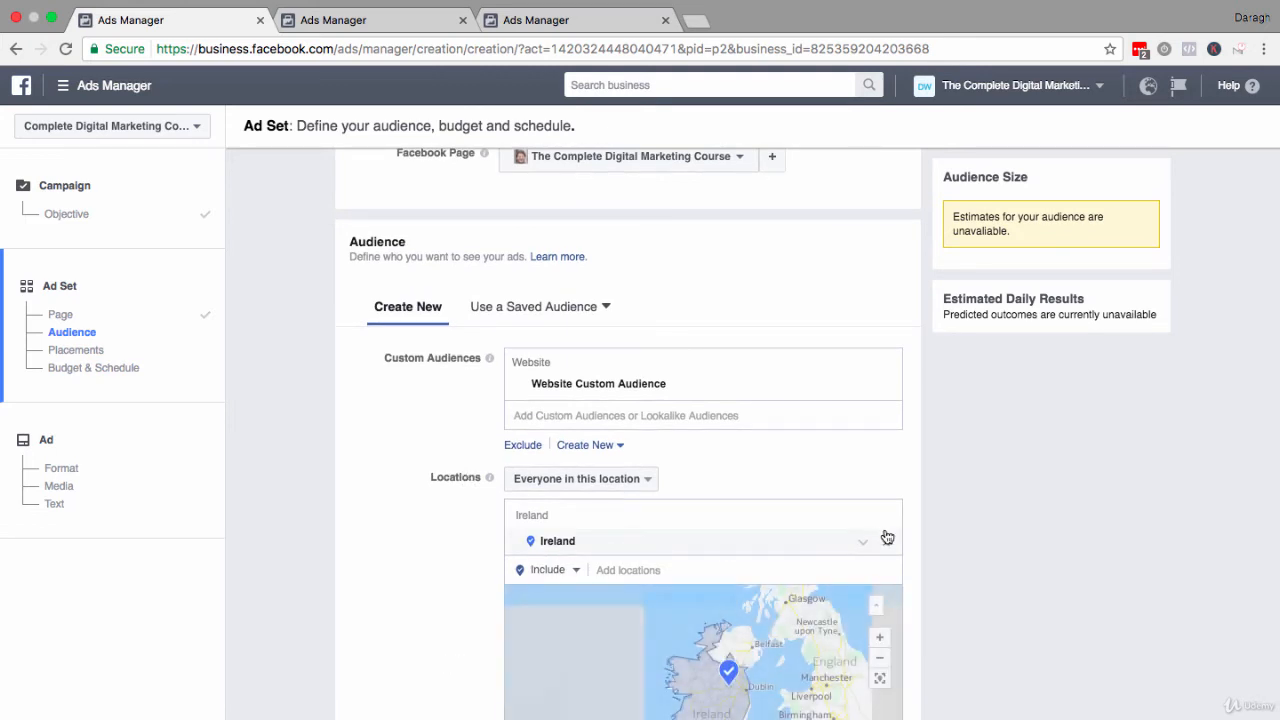
pyautogui.click(886, 540)
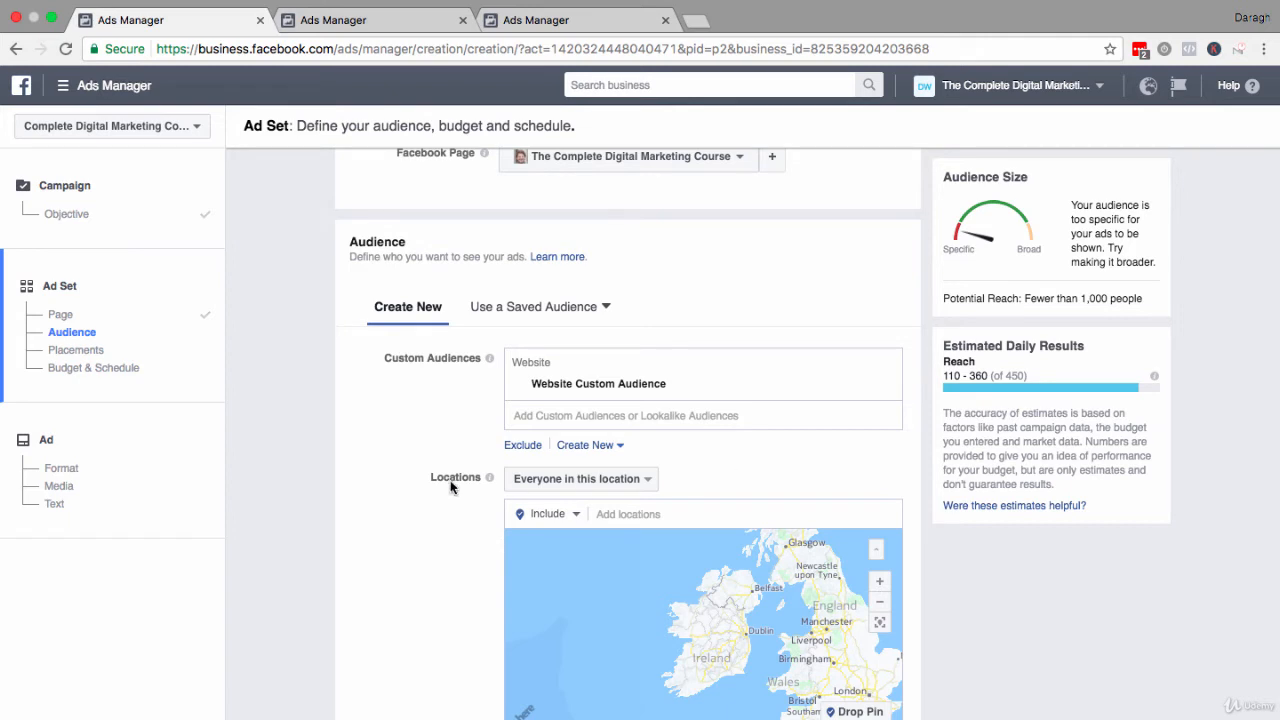
# Remove the Education, Fitness and wellness, and Entrepreneurship interests from the detailed targeting
pyautogui.scroll(-5, 431, 512)
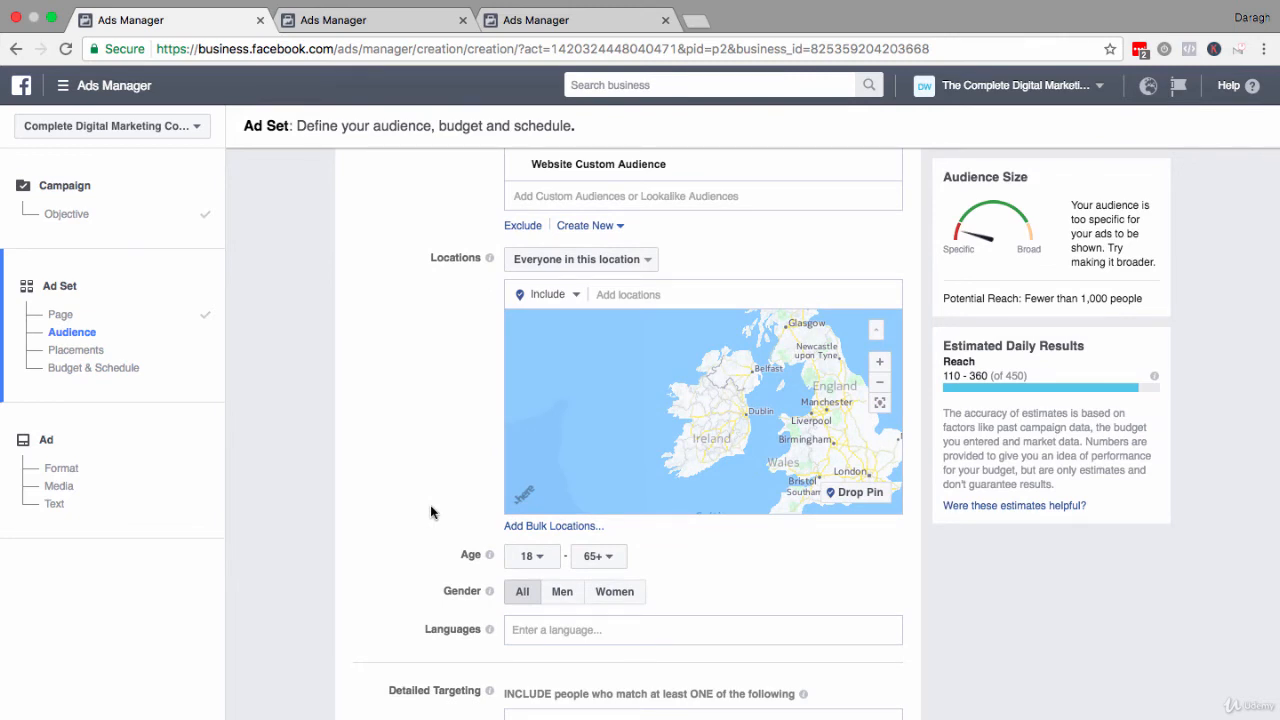
pyautogui.scroll(-2, 431, 512)
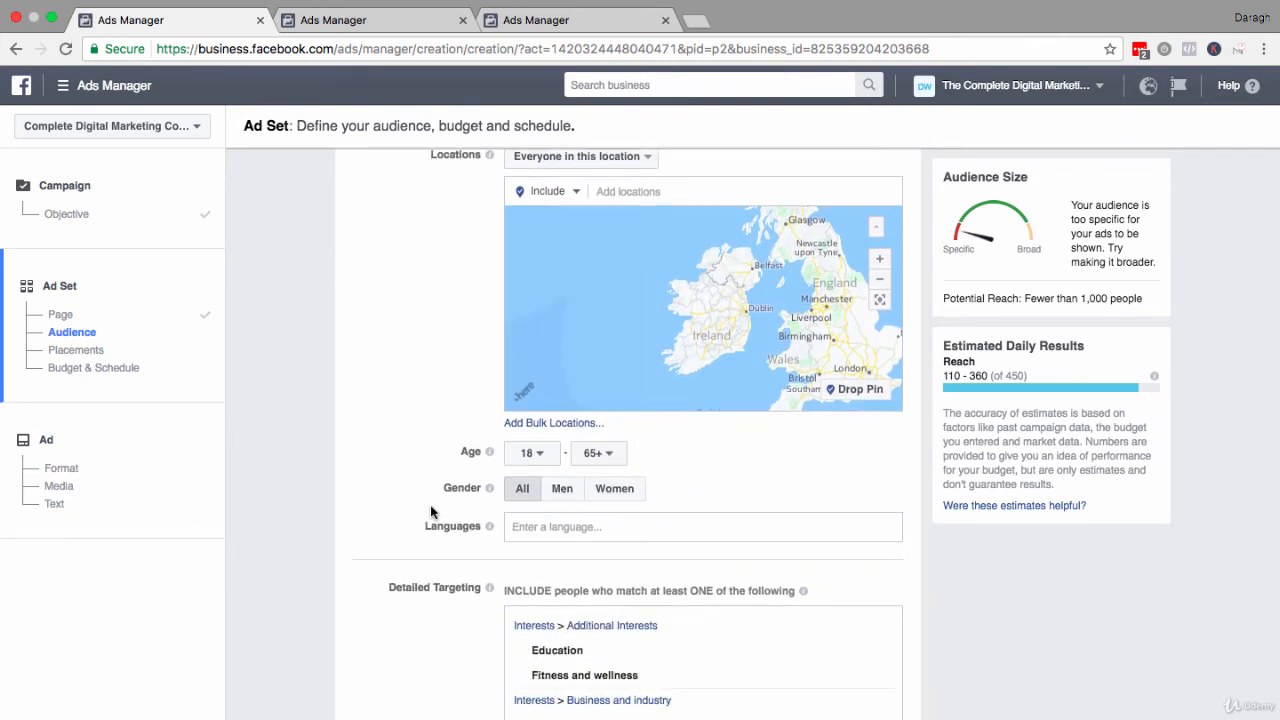
pyautogui.scroll(-2, 431, 512)
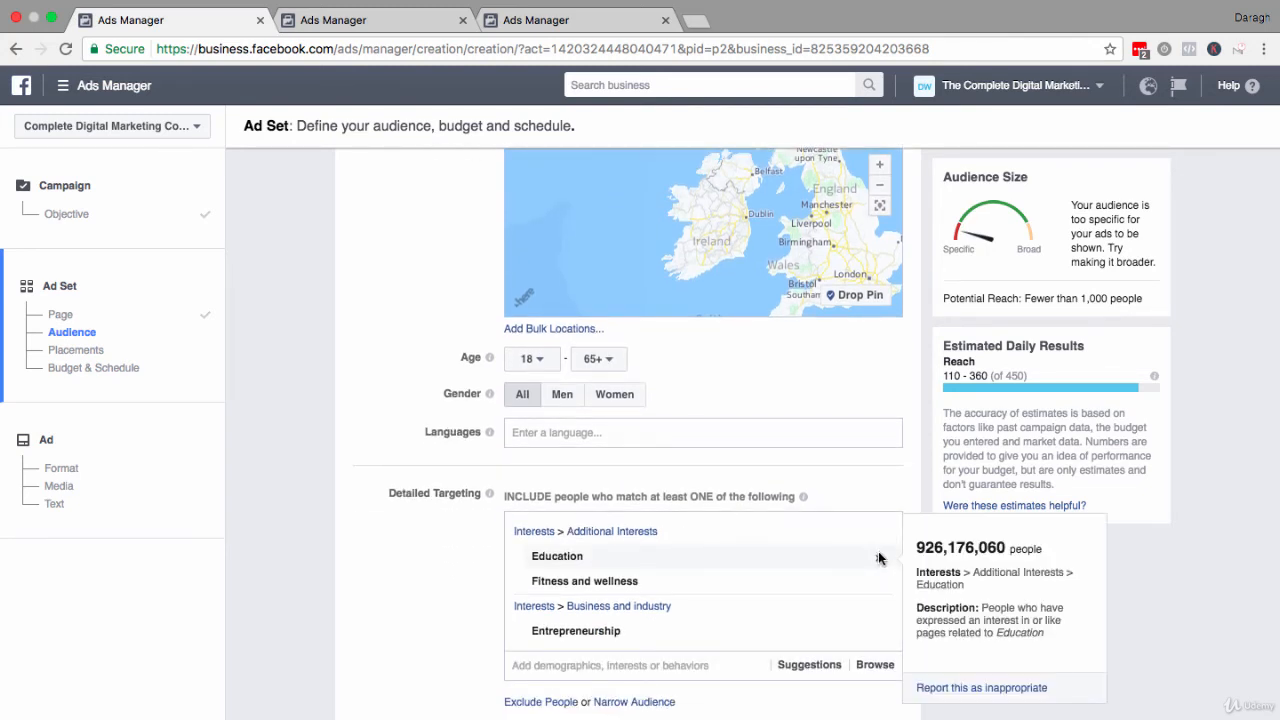
pyautogui.click(879, 559)
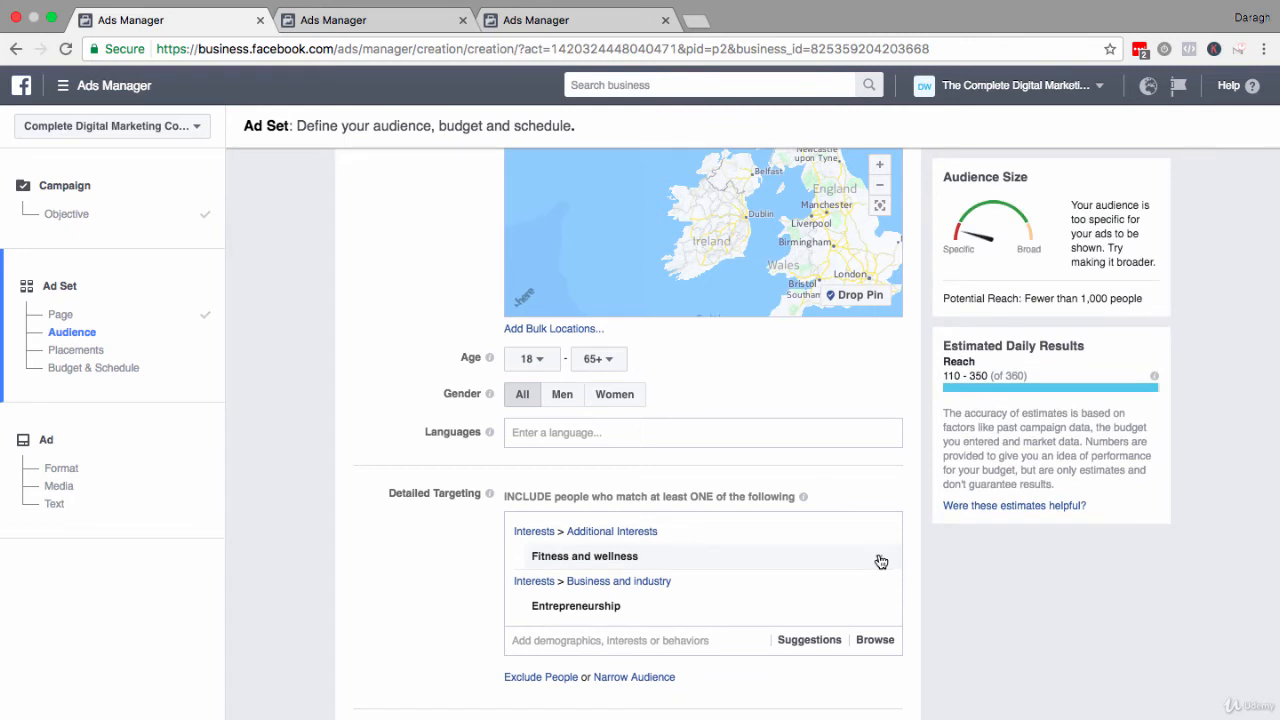
pyautogui.click(880, 561)
pyautogui.click(880, 561)
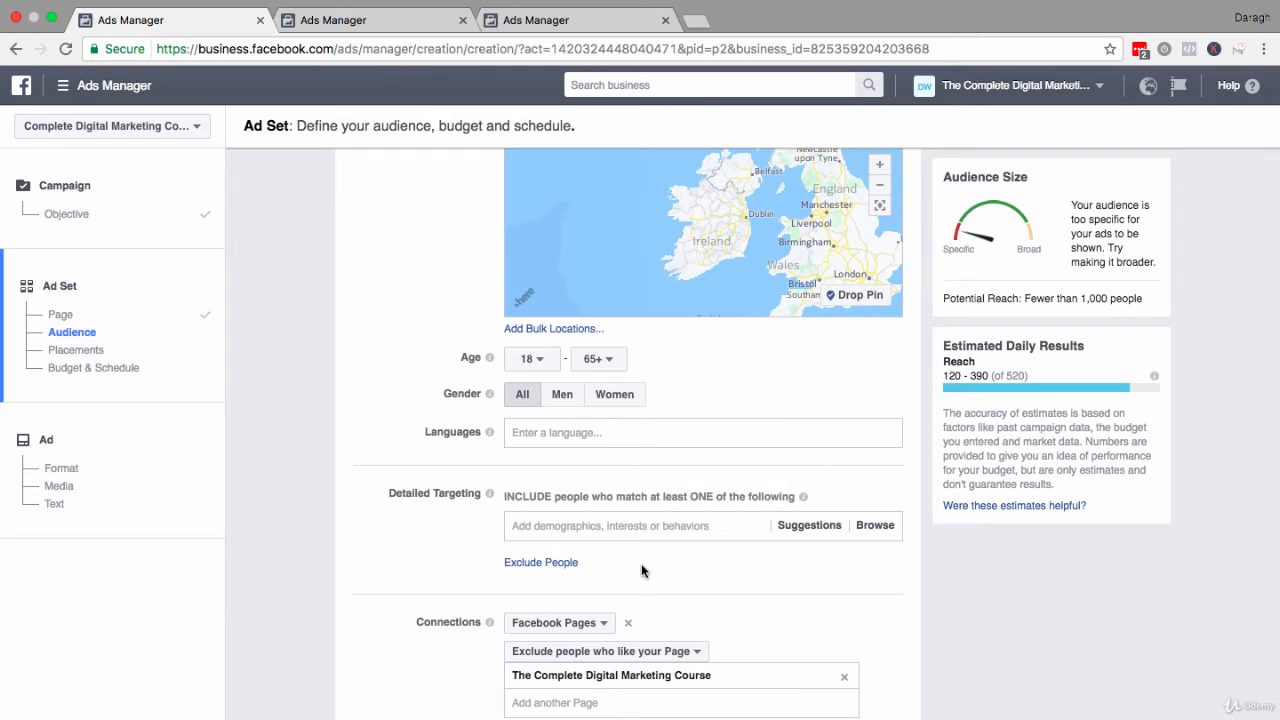
# Switch the ad set from automatic placements to Edit Placements and check which placements are included under the Facebook platform
pyautogui.scroll(-2, 643, 571)
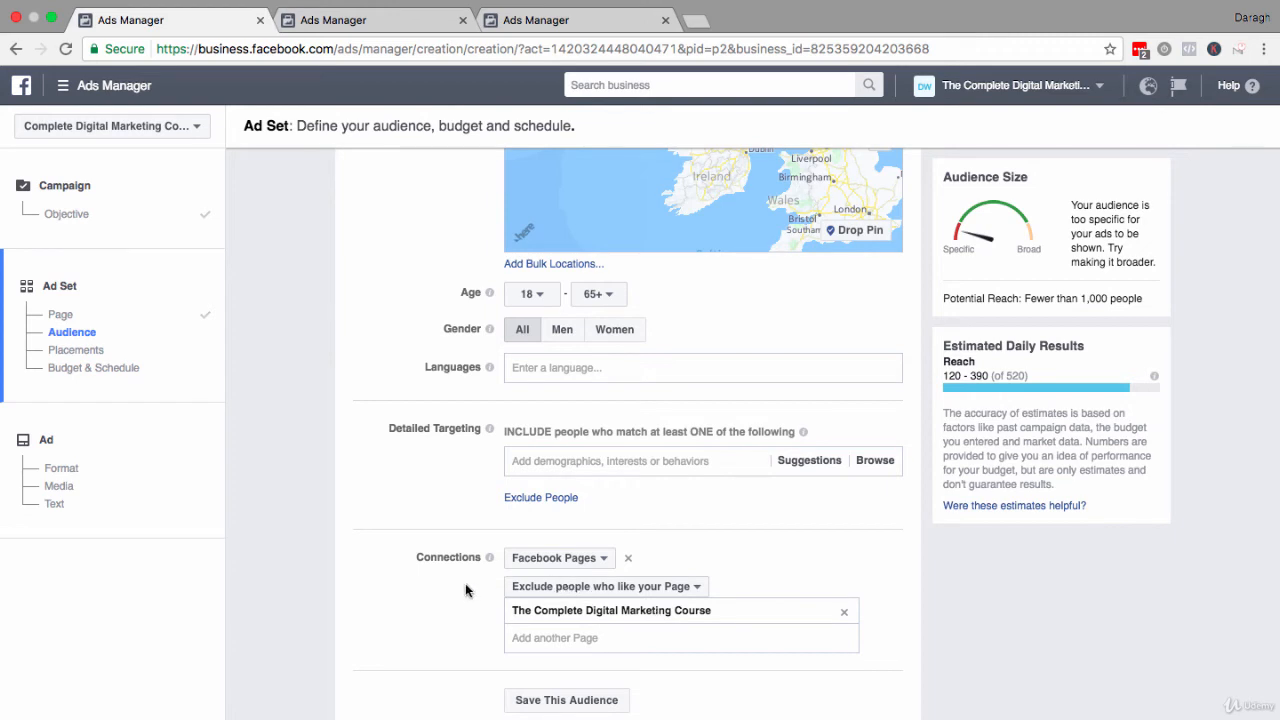
pyautogui.scroll(-5, 465, 584)
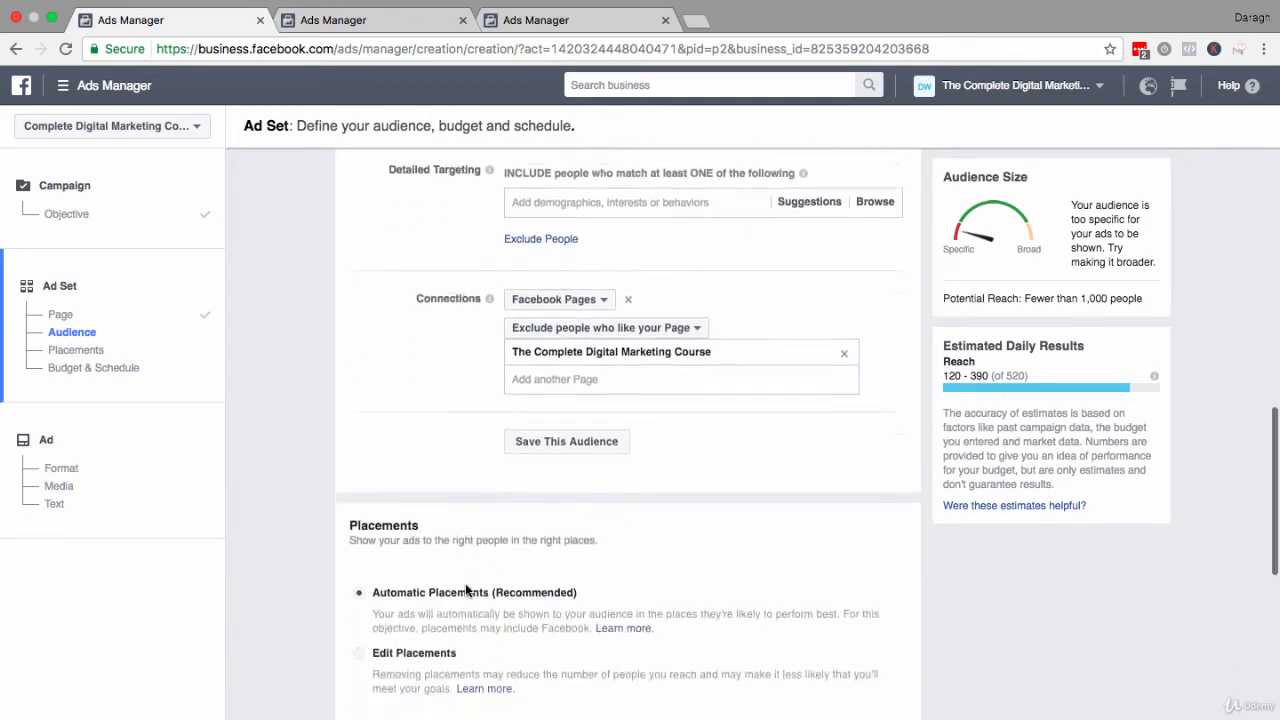
pyautogui.scroll(-2, 465, 583)
pyautogui.scroll(-2, 465, 583)
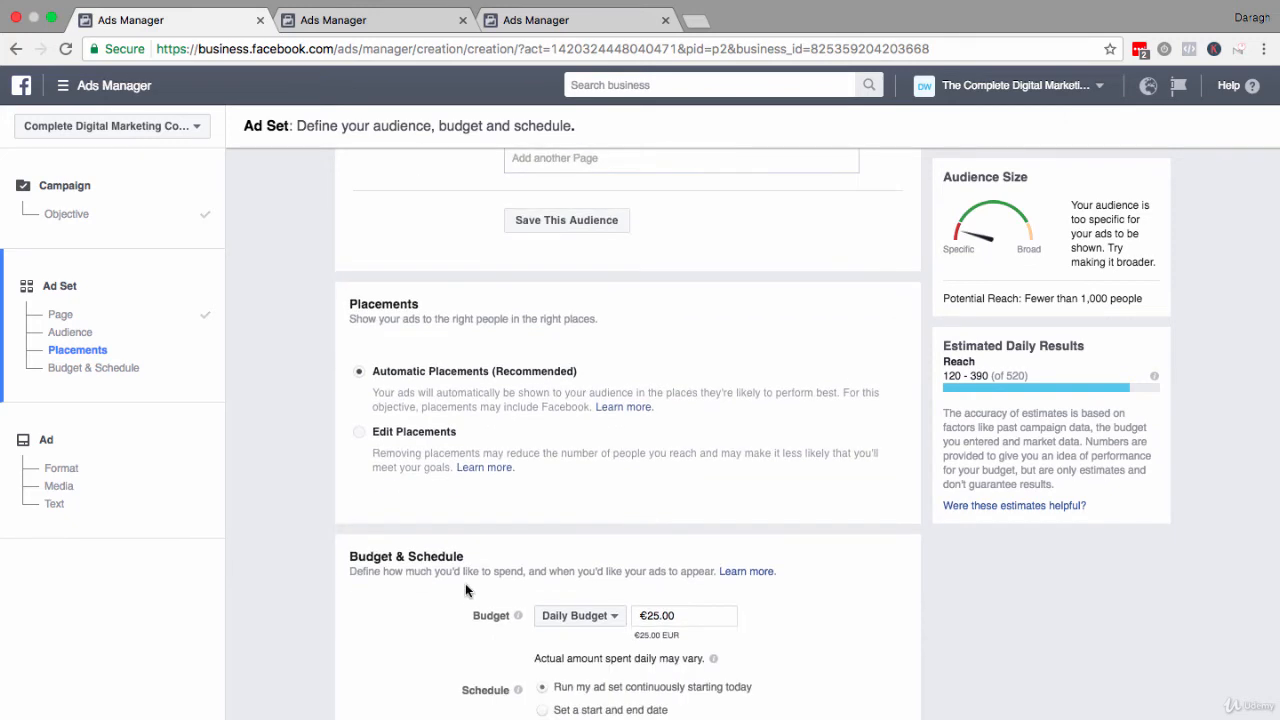
pyautogui.click(359, 432)
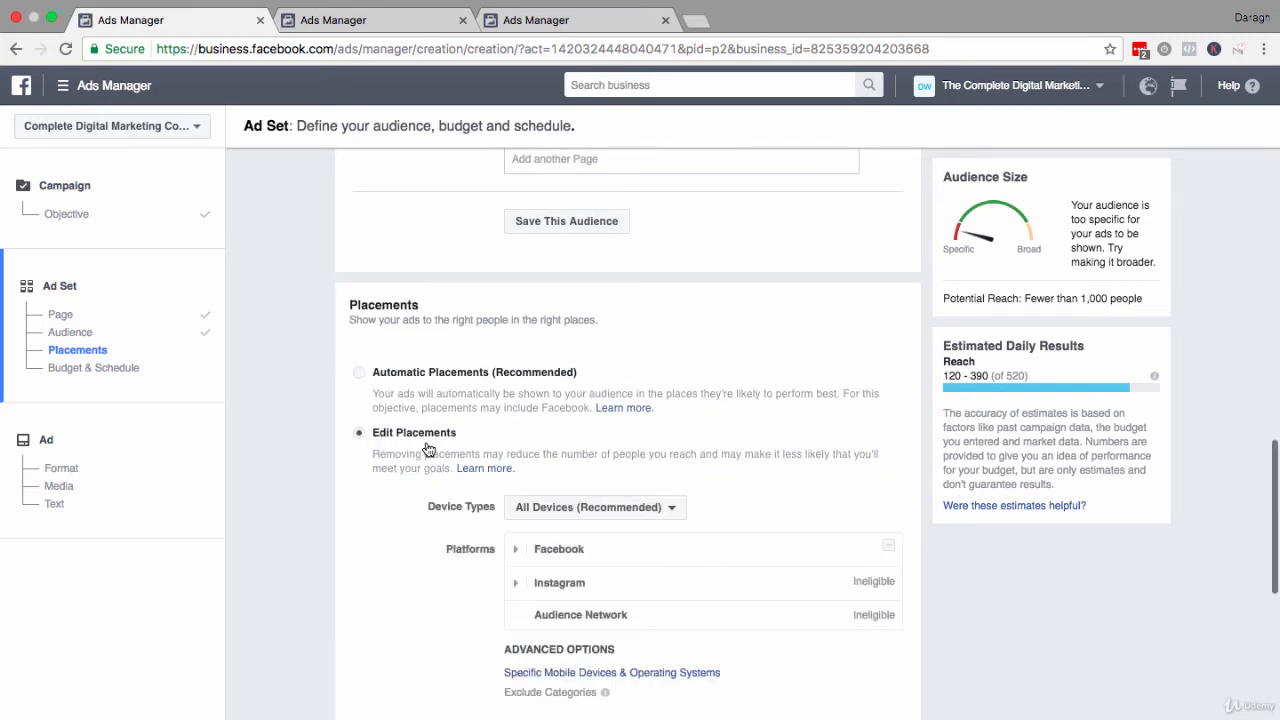
pyautogui.click(516, 550)
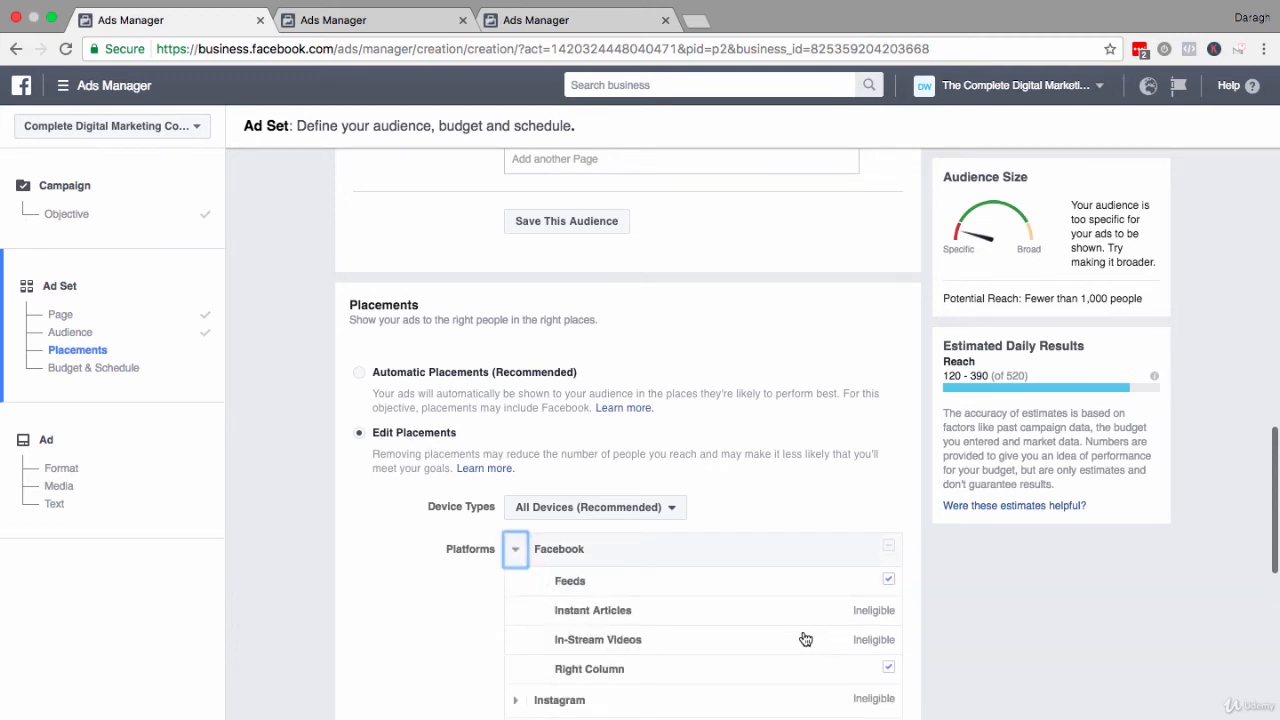
pyautogui.click(516, 550)
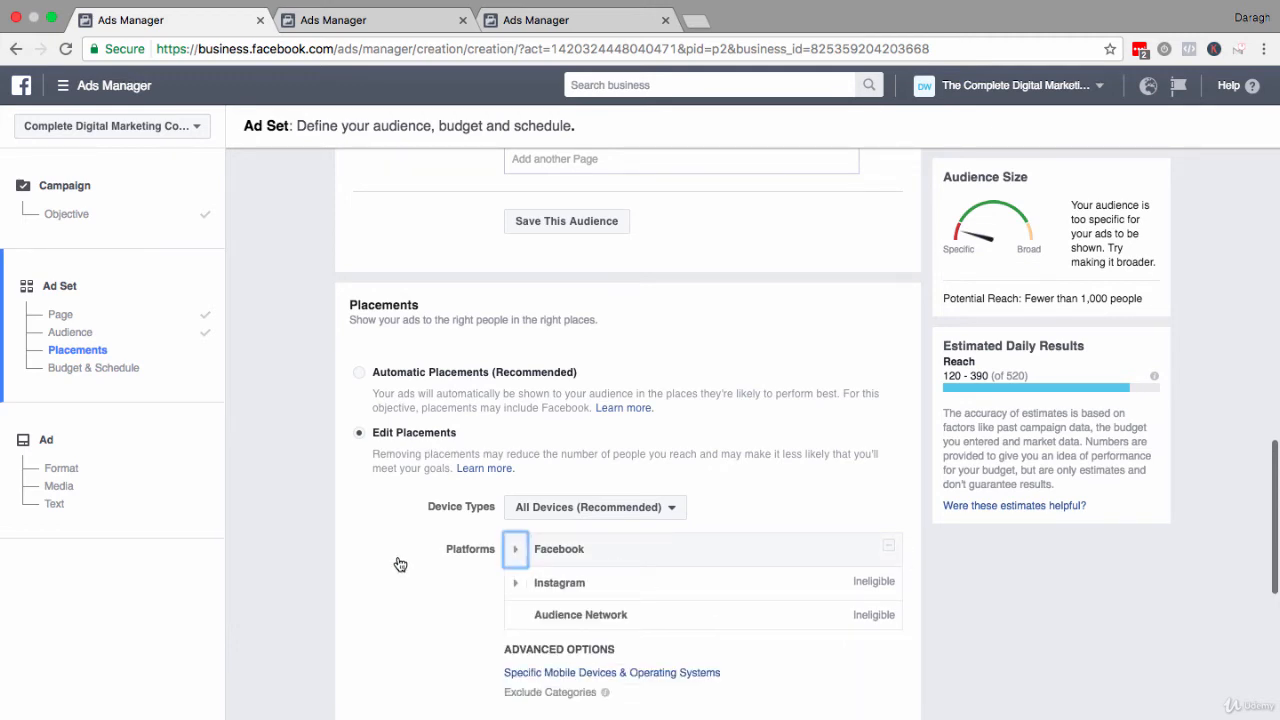
# Set the ad set's daily budget to €5.00
pyautogui.scroll(-4, 397, 563)
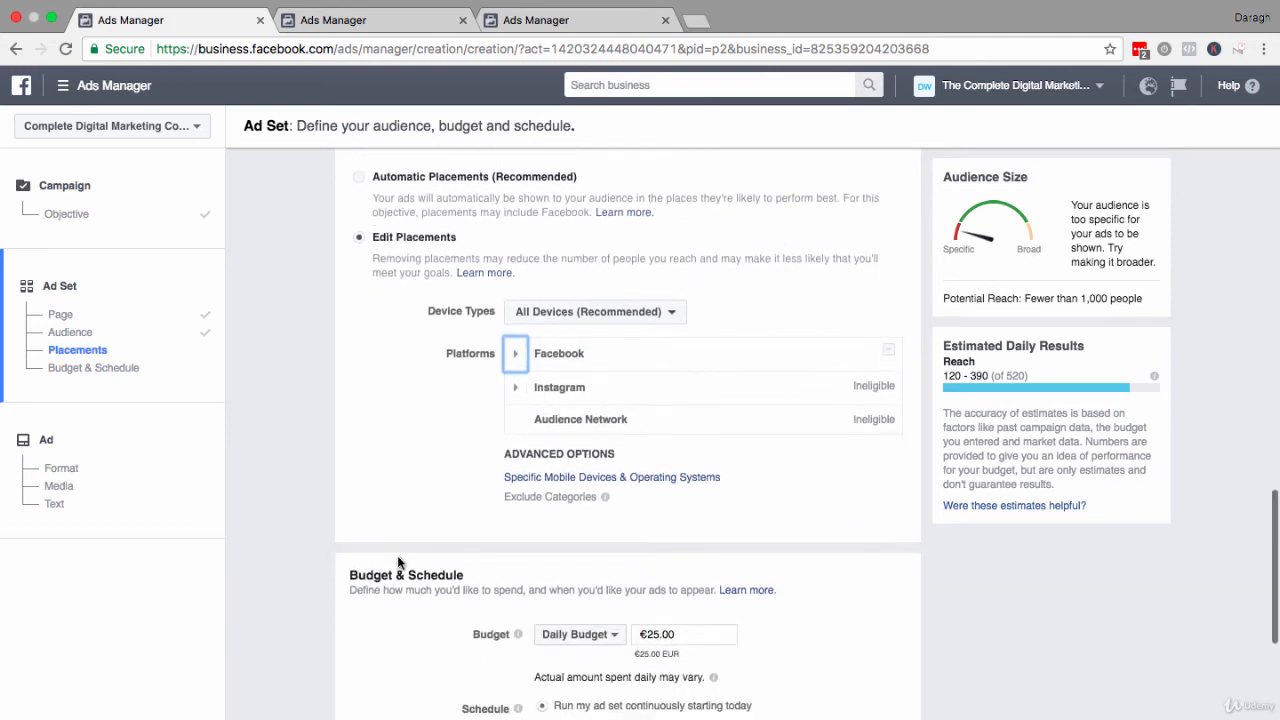
pyautogui.scroll(-2, 397, 555)
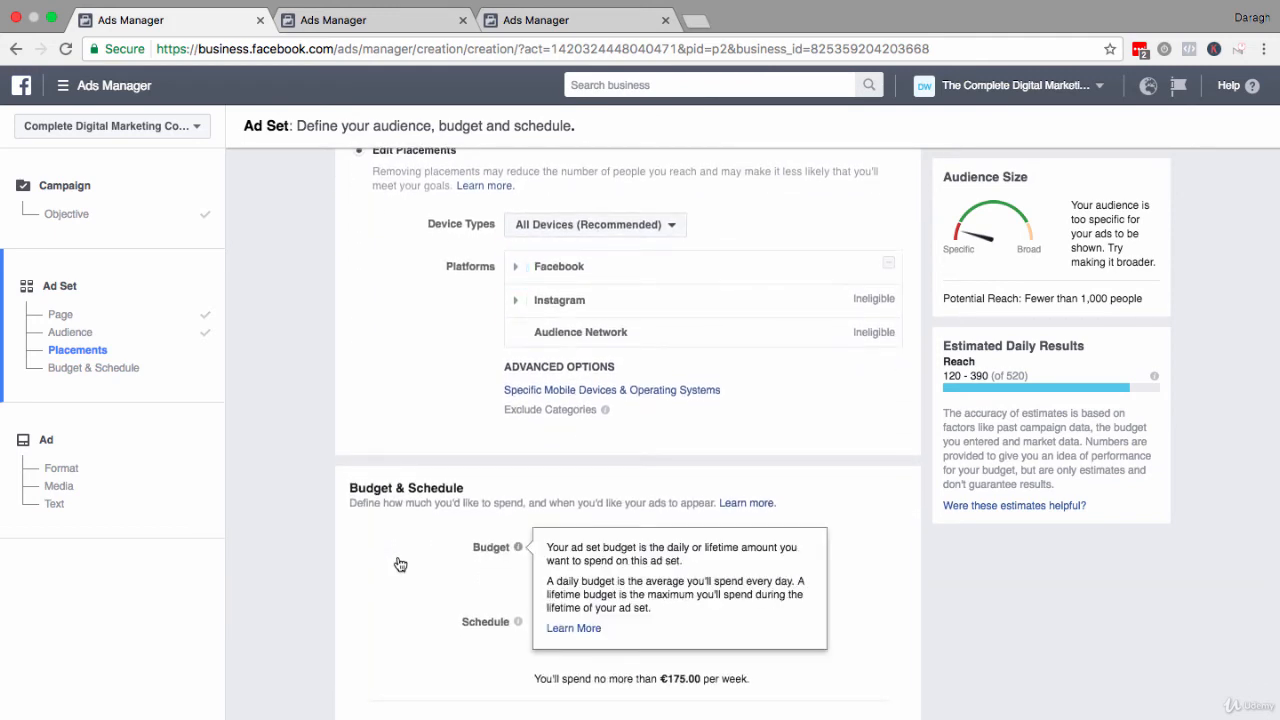
pyautogui.scroll(-1, 398, 558)
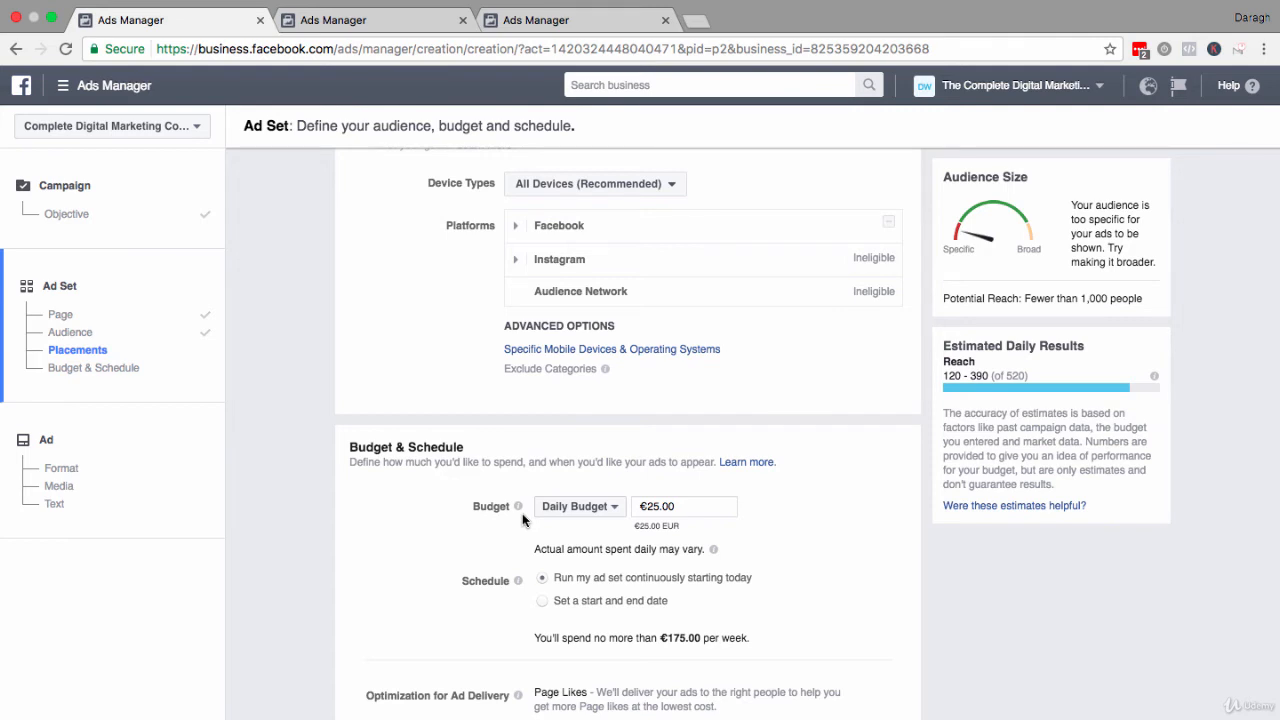
pyautogui.click(652, 506)
pyautogui.press('BackSpace')
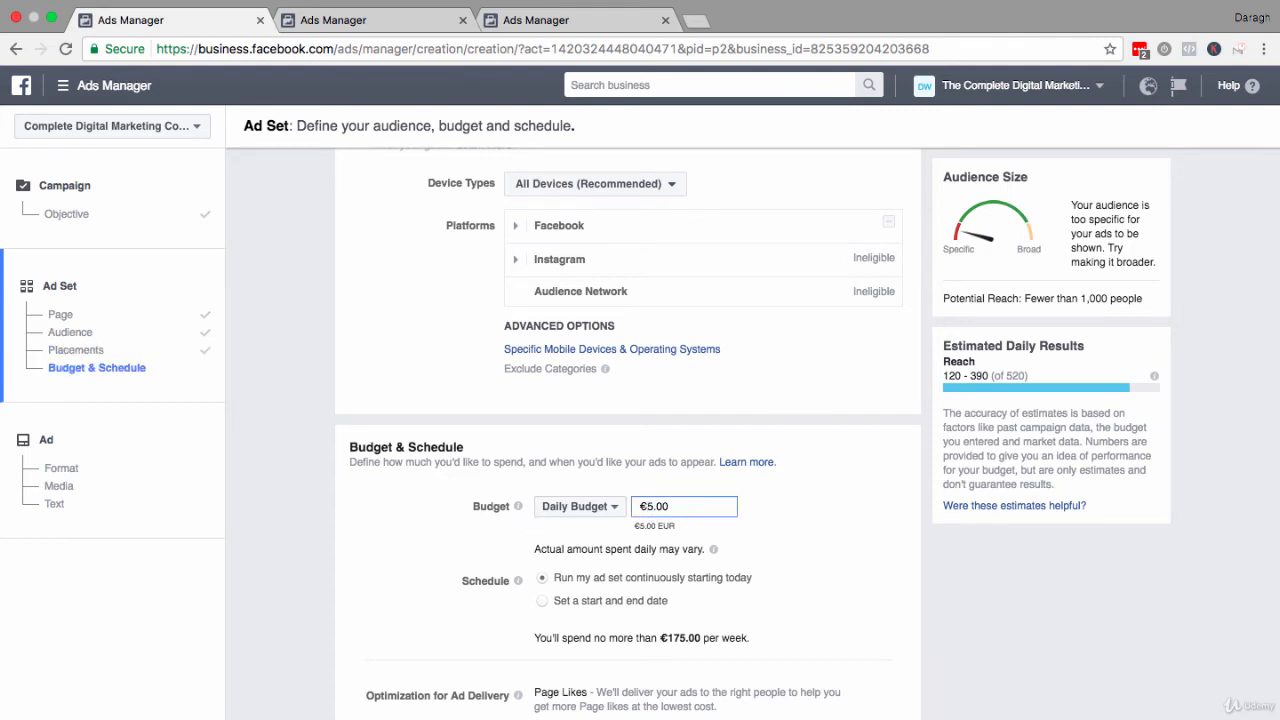
pyautogui.click(808, 529)
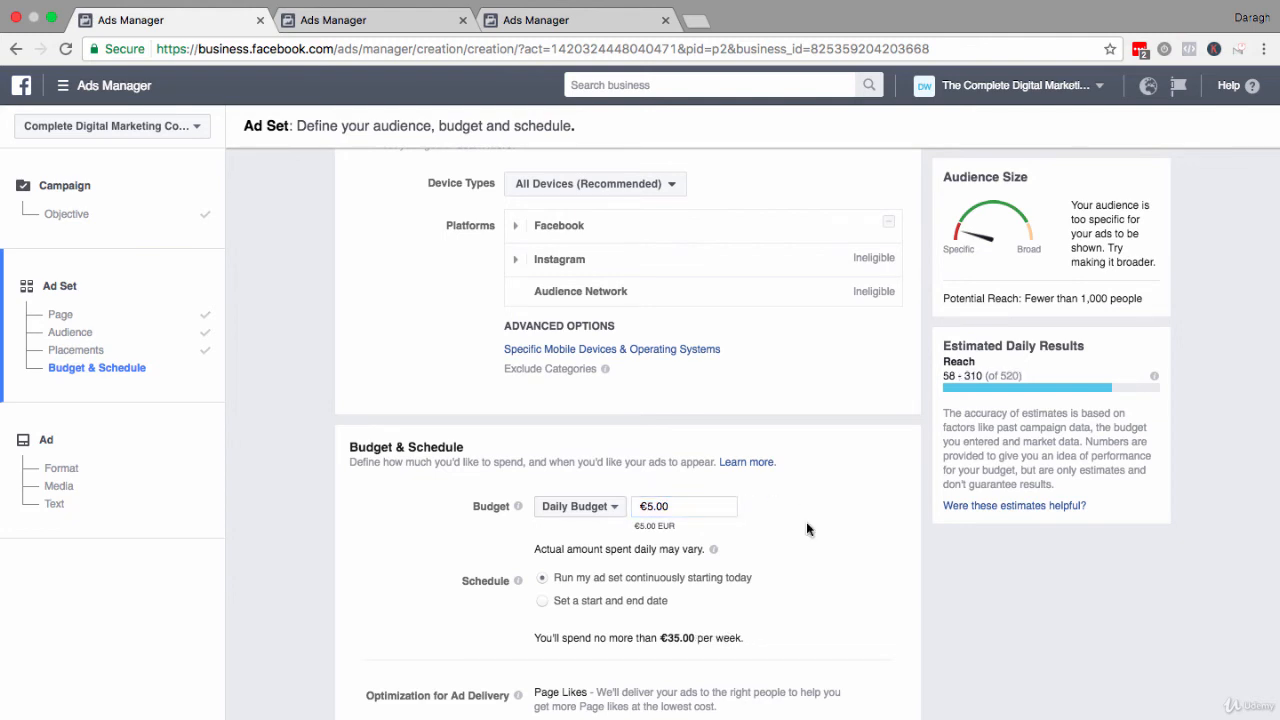
# Schedule the ad set with a start date of Apr 23, 2017 and an end date of Apr 30, 2017
pyautogui.scroll(-2, 808, 529)
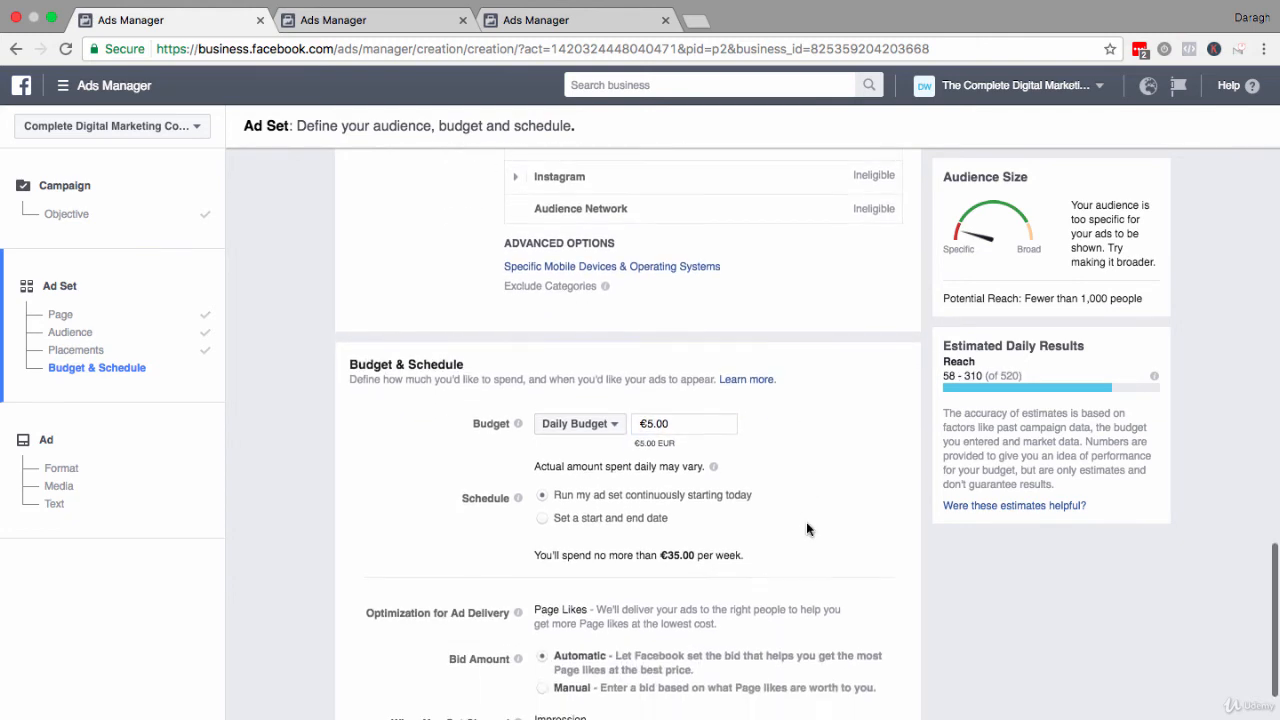
pyautogui.click(541, 519)
pyautogui.scroll(-1, 521, 540)
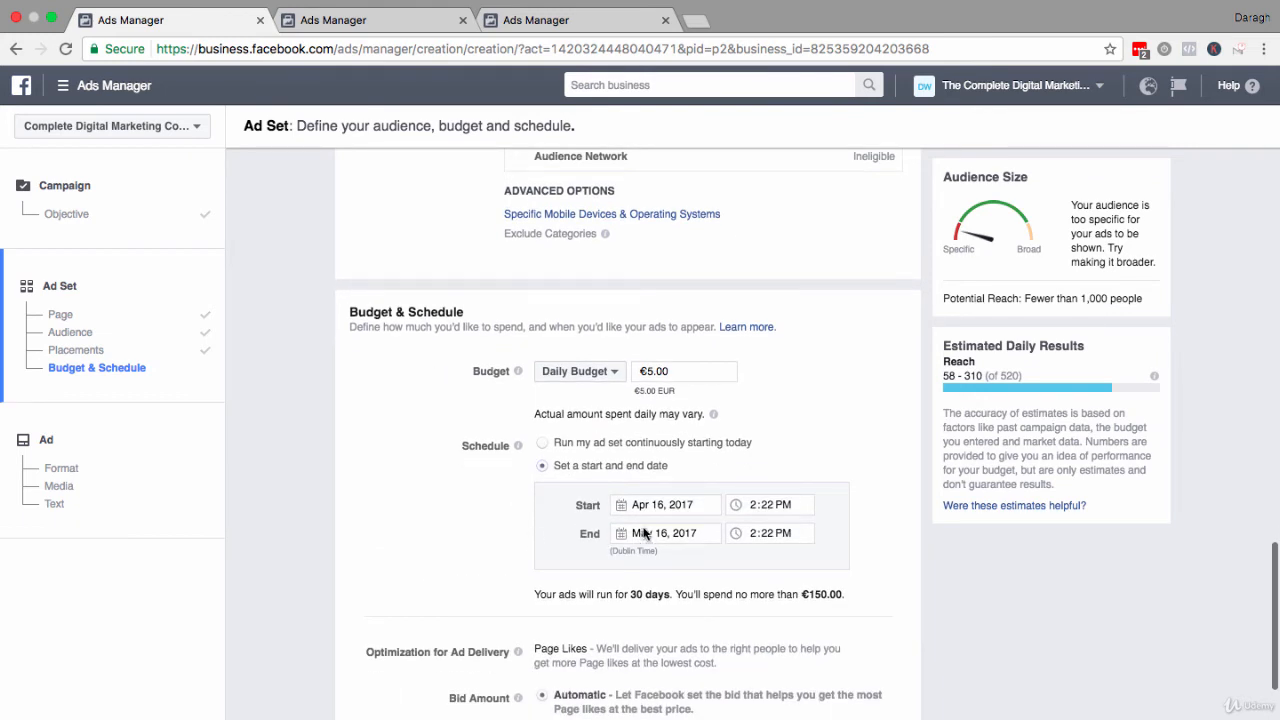
pyautogui.click(680, 507)
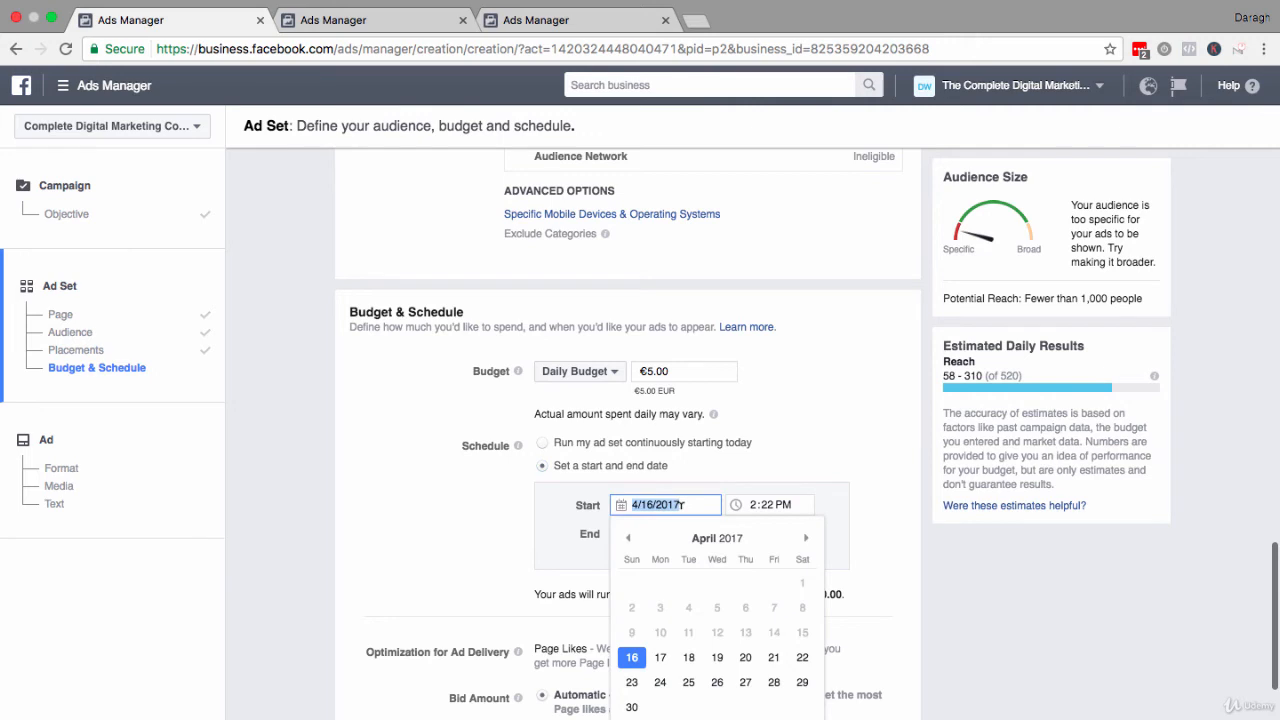
pyautogui.click(634, 688)
pyautogui.click(693, 533)
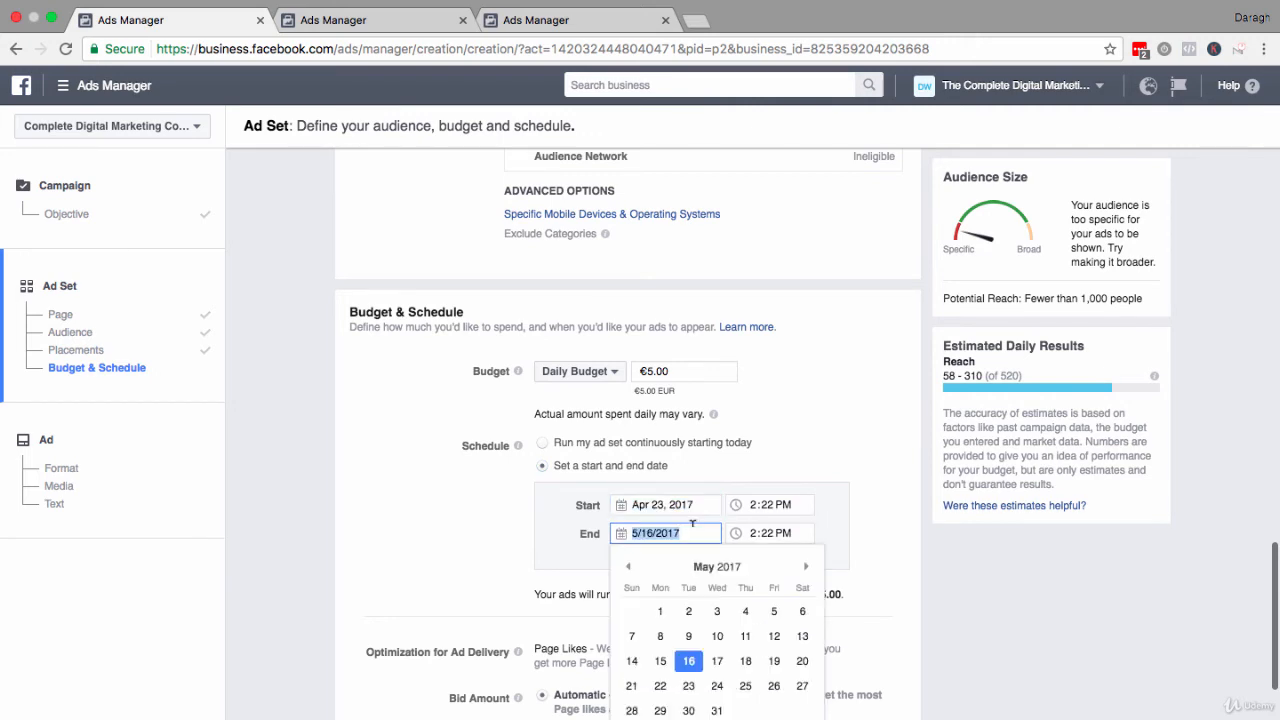
pyautogui.click(629, 566)
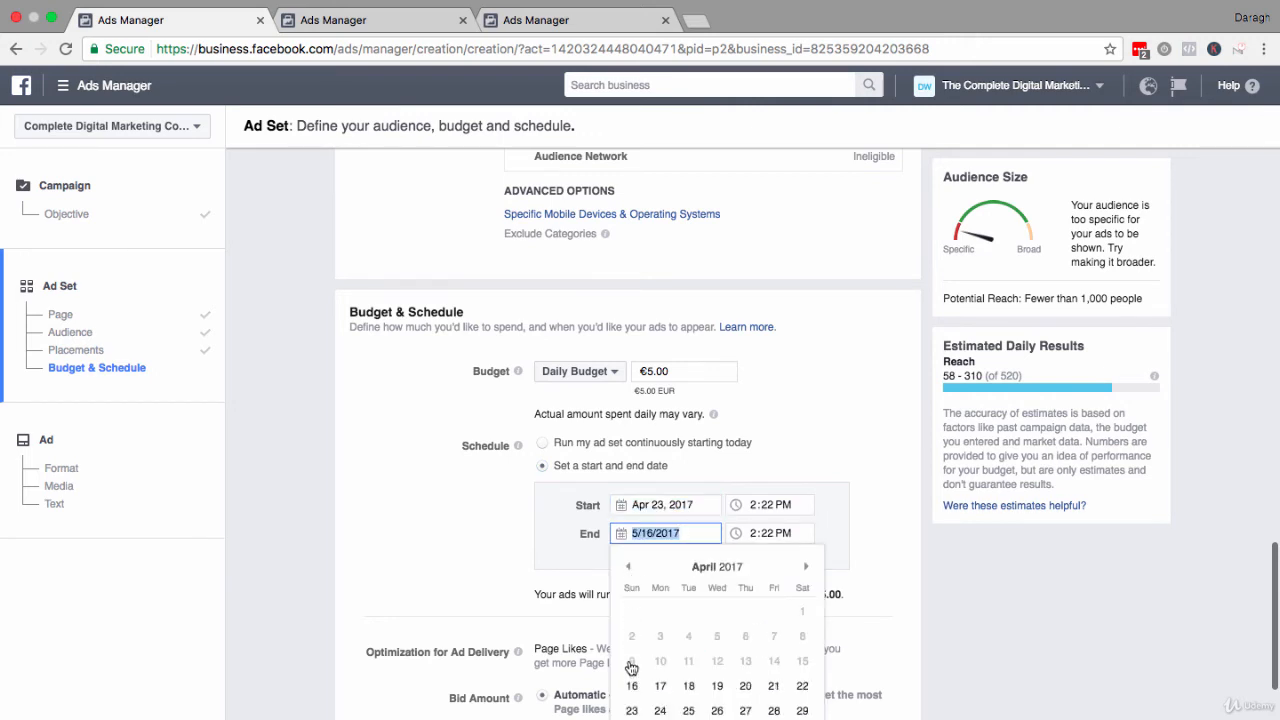
pyautogui.write('4/30/2017')
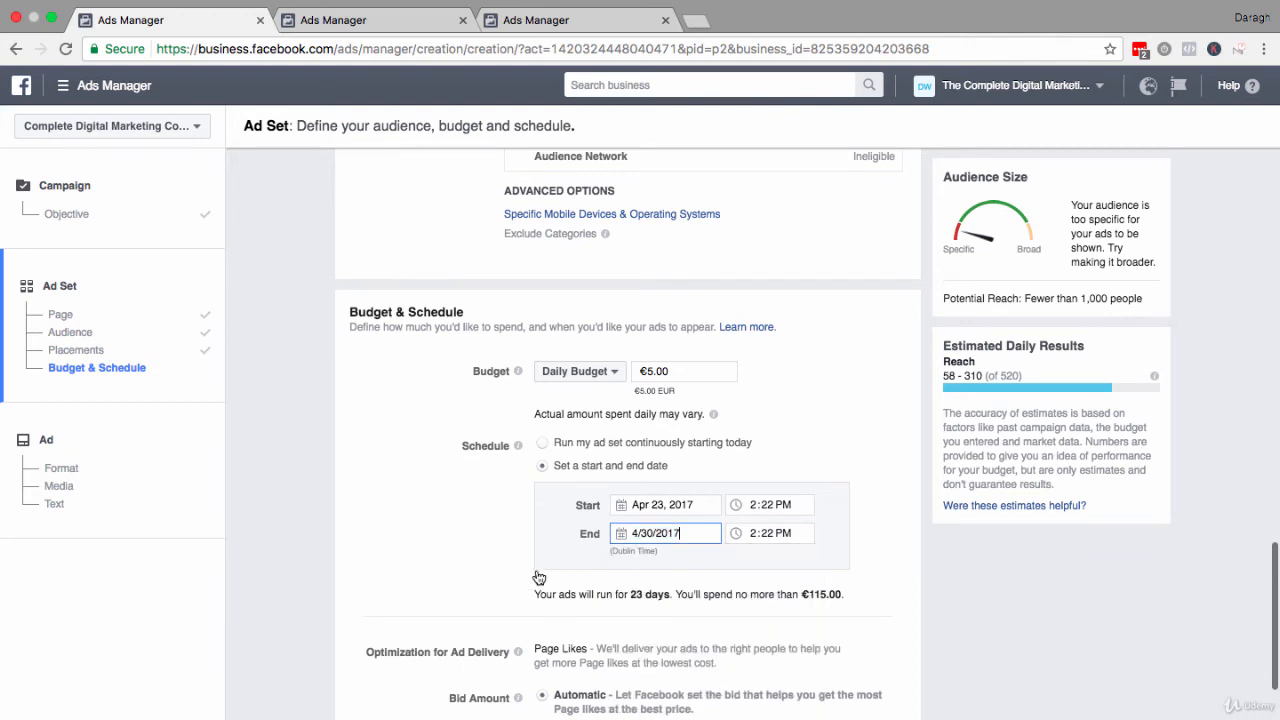
pyautogui.click(492, 540)
pyautogui.moveTo(535, 595); pyautogui.dragTo(836, 593)
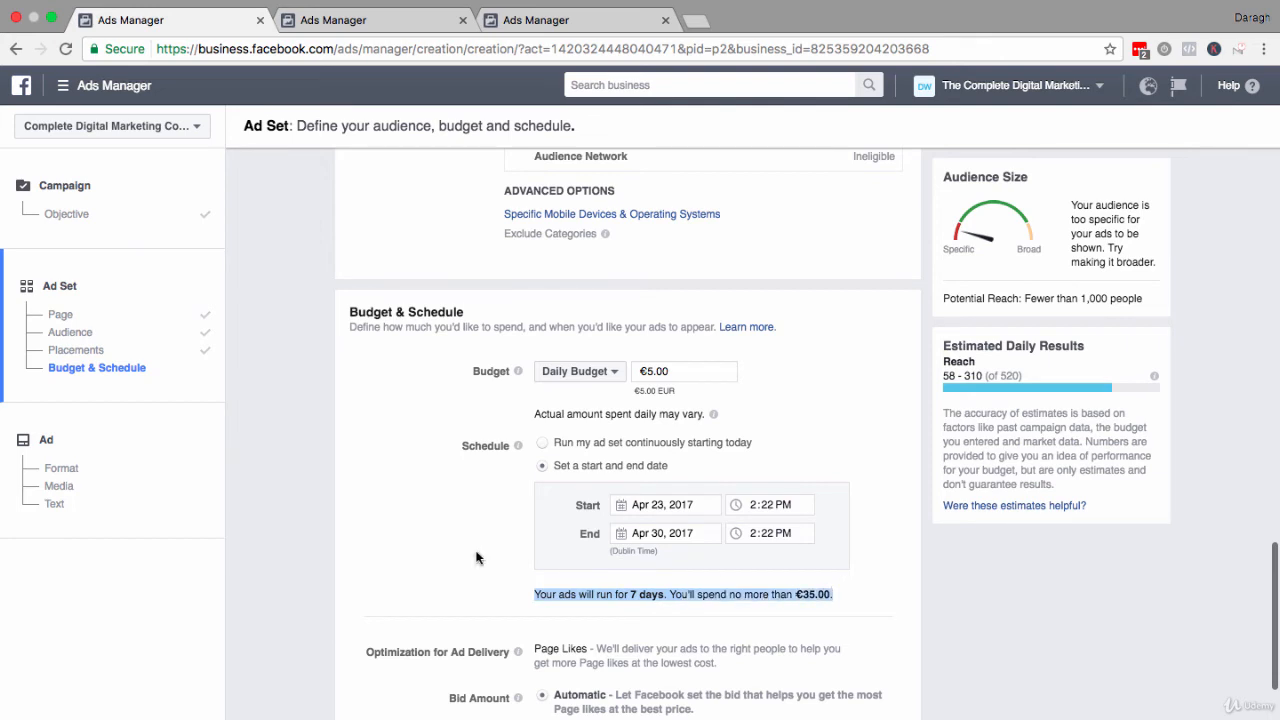
# Name the ad set "Website Custom Audience (365 days)" and continue to the ad creation stage
pyautogui.scroll(-3, 476, 557)
pyautogui.scroll(-2, 477, 557)
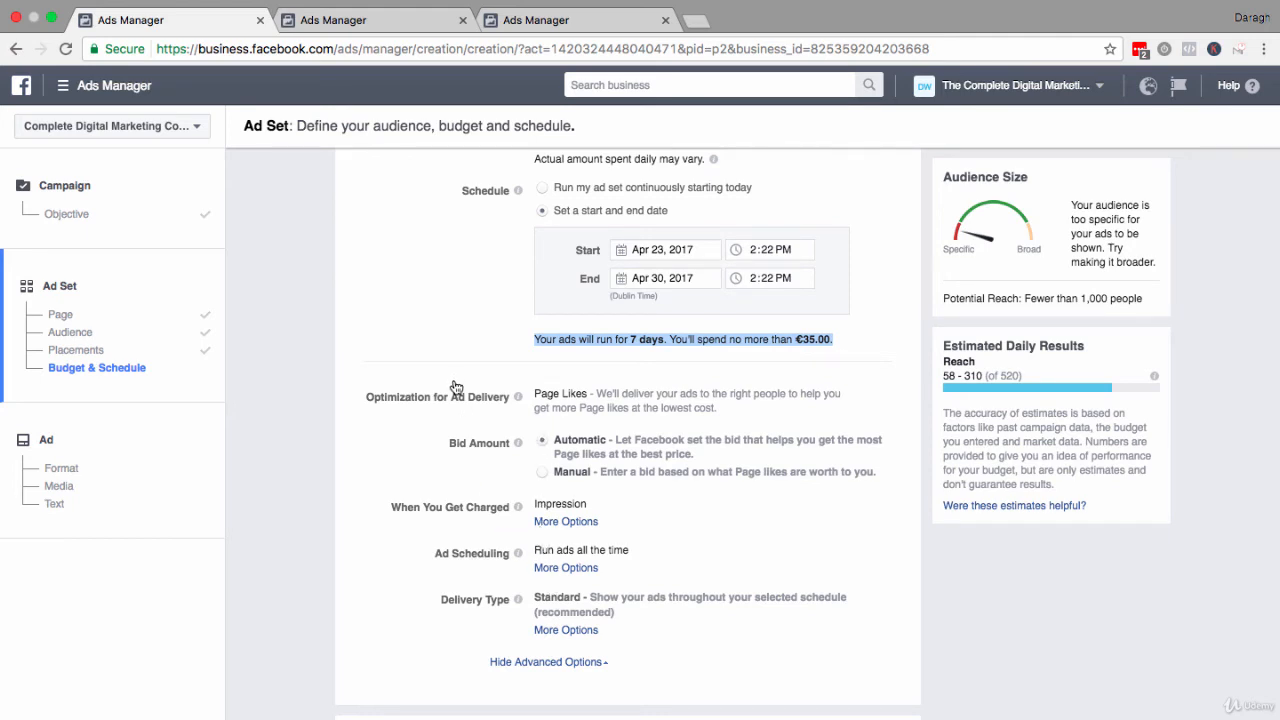
pyautogui.scroll(-1, 456, 451)
pyautogui.scroll(-2, 456, 451)
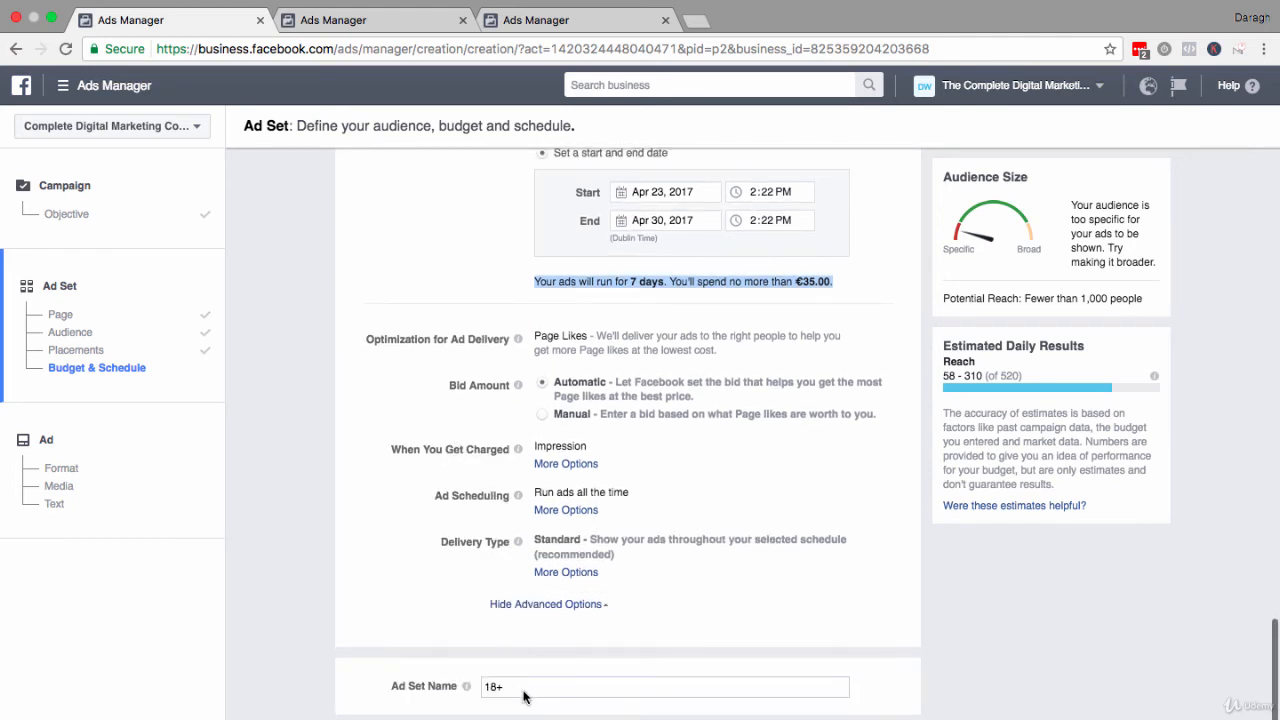
pyautogui.moveTo(519, 690); pyautogui.dragTo(484, 686)
pyautogui.write('We')
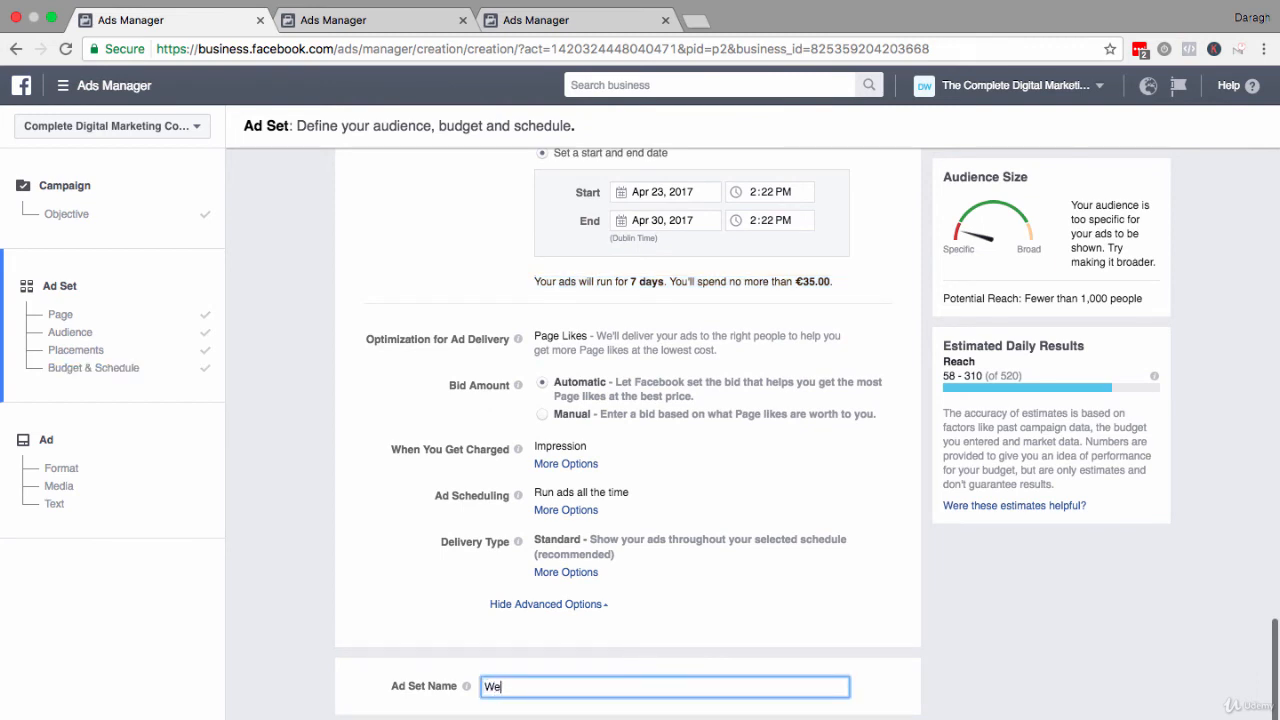
pyautogui.write('bsite Custom audience')
pyautogui.press('BackSpace')
pyautogui.press('BackSpace')
pyautogui.press('BackSpace')
pyautogui.press('BackSpace')
pyautogui.press('BackSpace')
pyautogui.press('BackSpace')
pyautogui.press('BackSpace')
pyautogui.press('BackSpace')
pyautogui.write('Audience ')
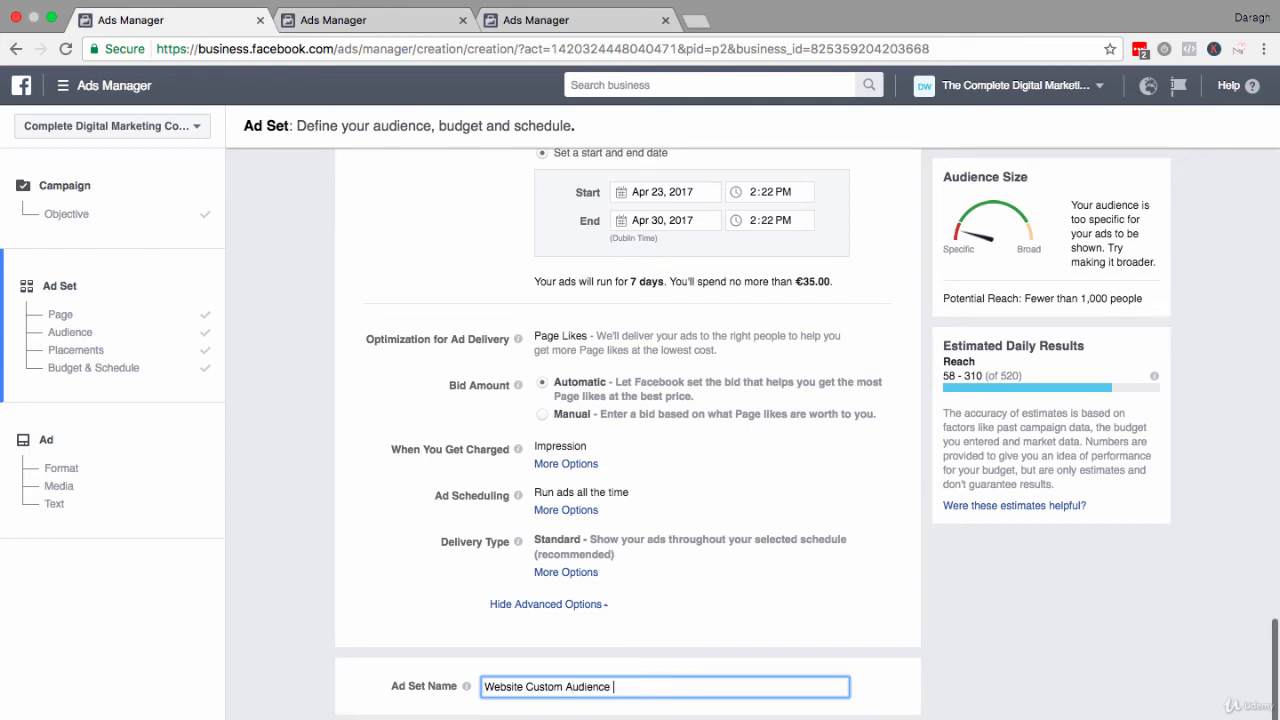
pyautogui.write('(365 days)')
pyautogui.press('Return')
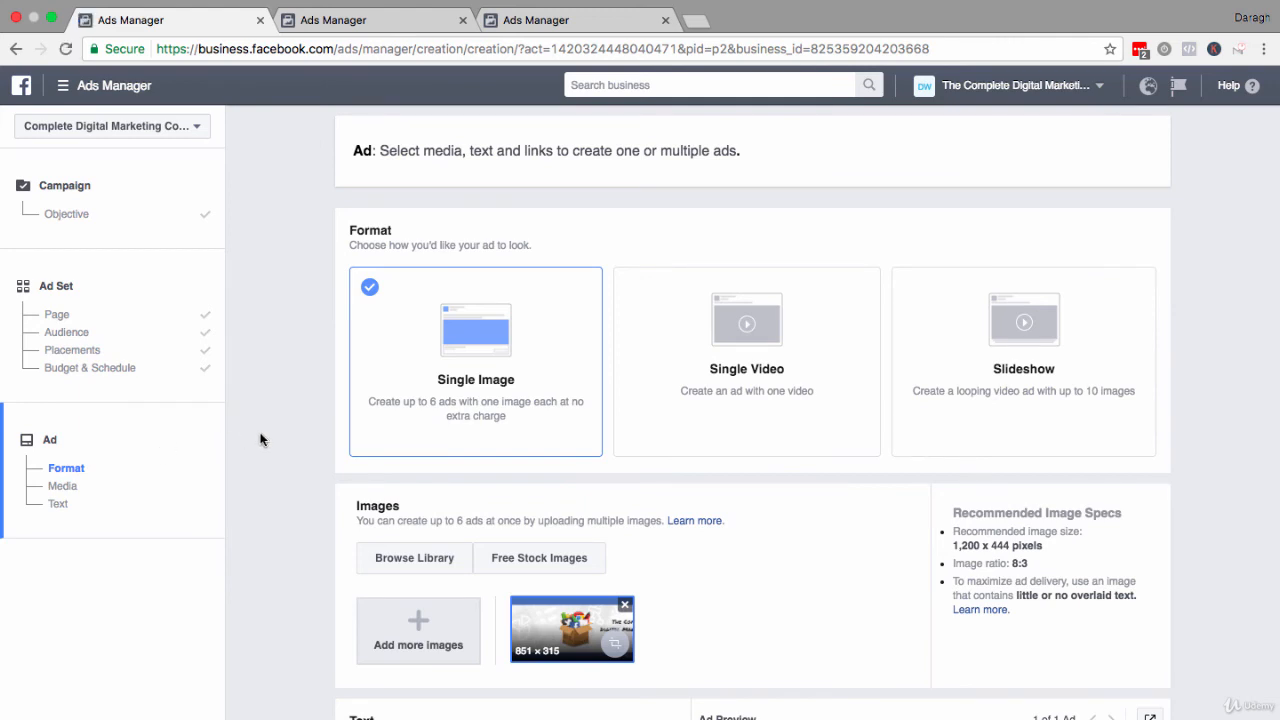
# Replace the ad's text with "LIKE this page ....."
pyautogui.scroll(-1, 260, 440)
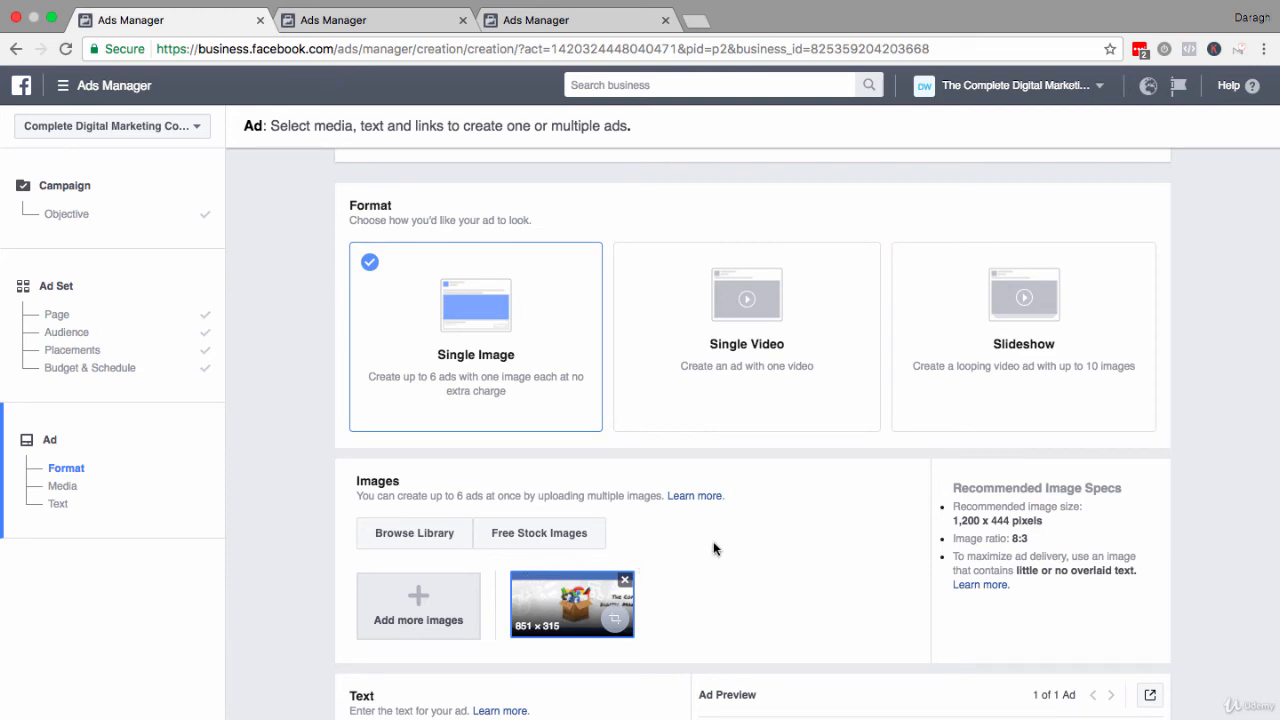
pyautogui.scroll(-2, 713, 541)
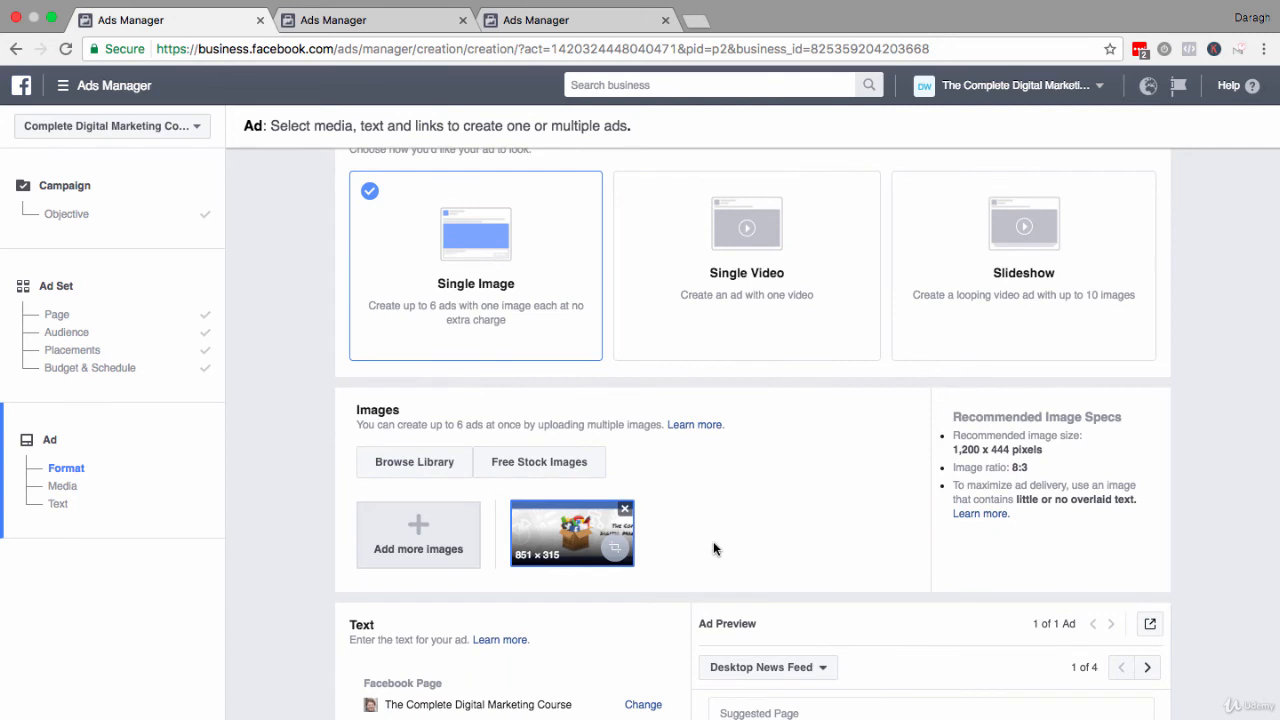
pyautogui.scroll(-5, 713, 541)
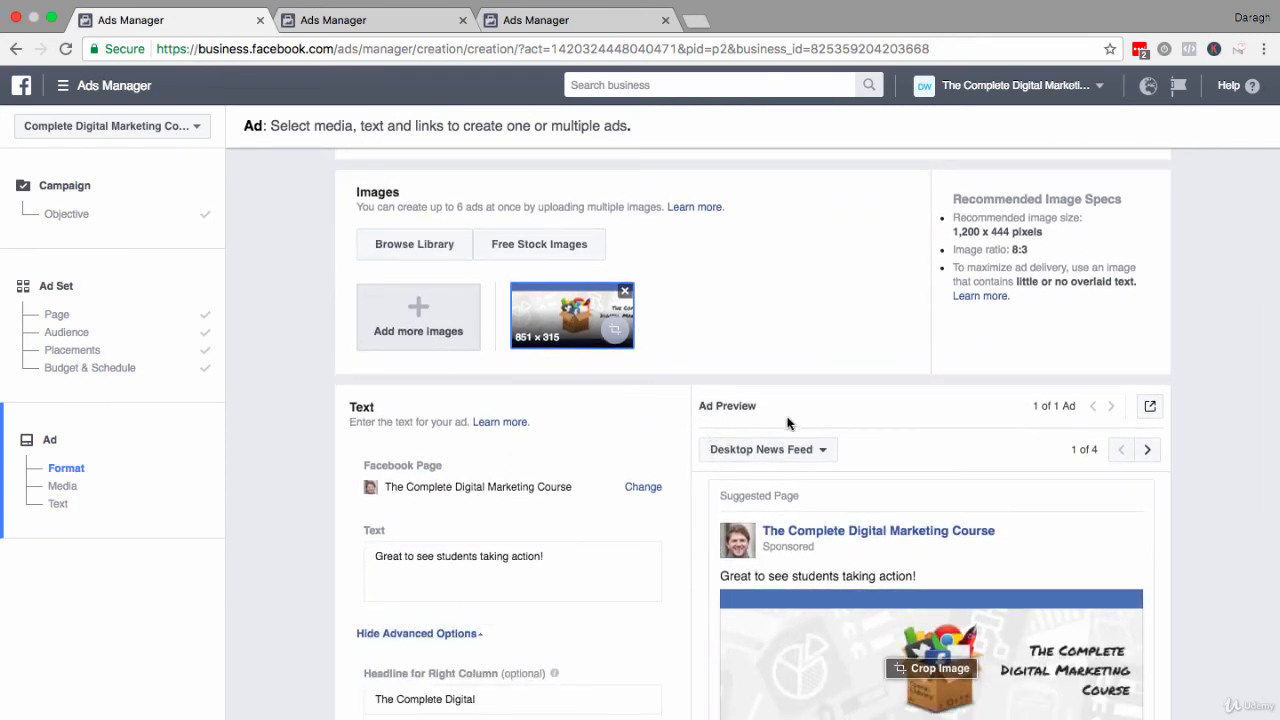
pyautogui.scroll(-2, 797, 455)
pyautogui.scroll(-1, 797, 455)
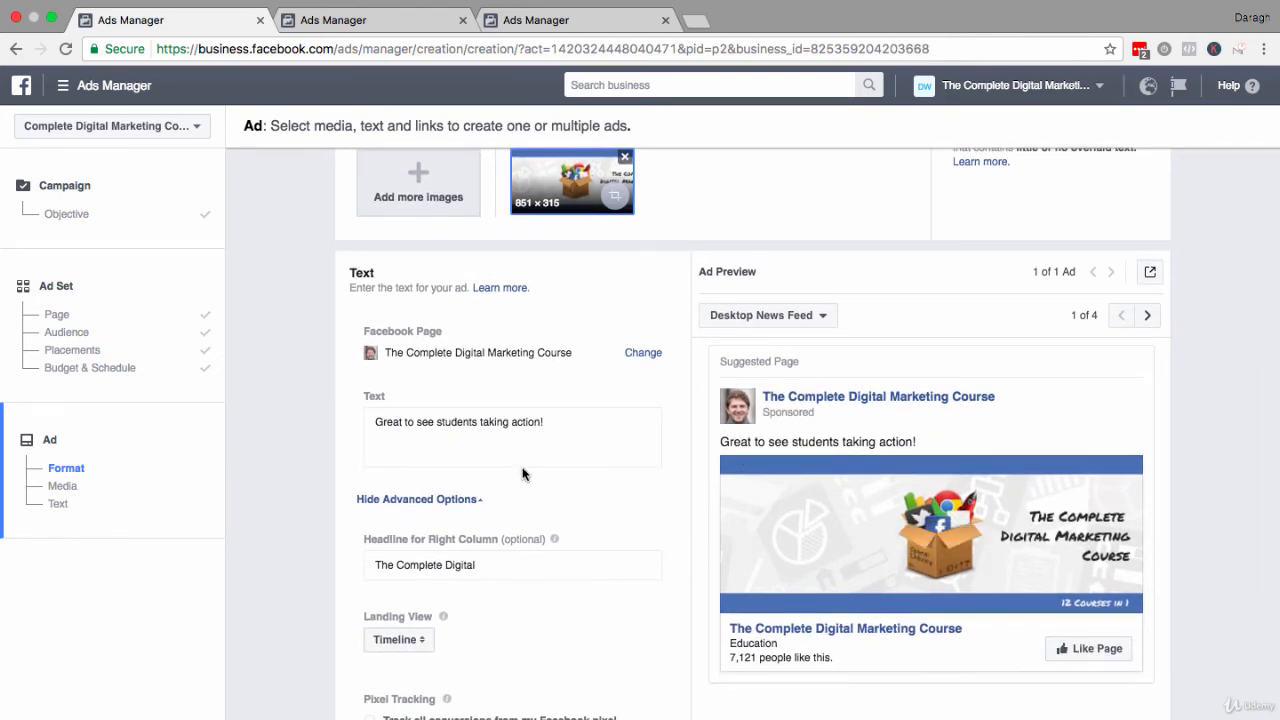
pyautogui.click(519, 419)
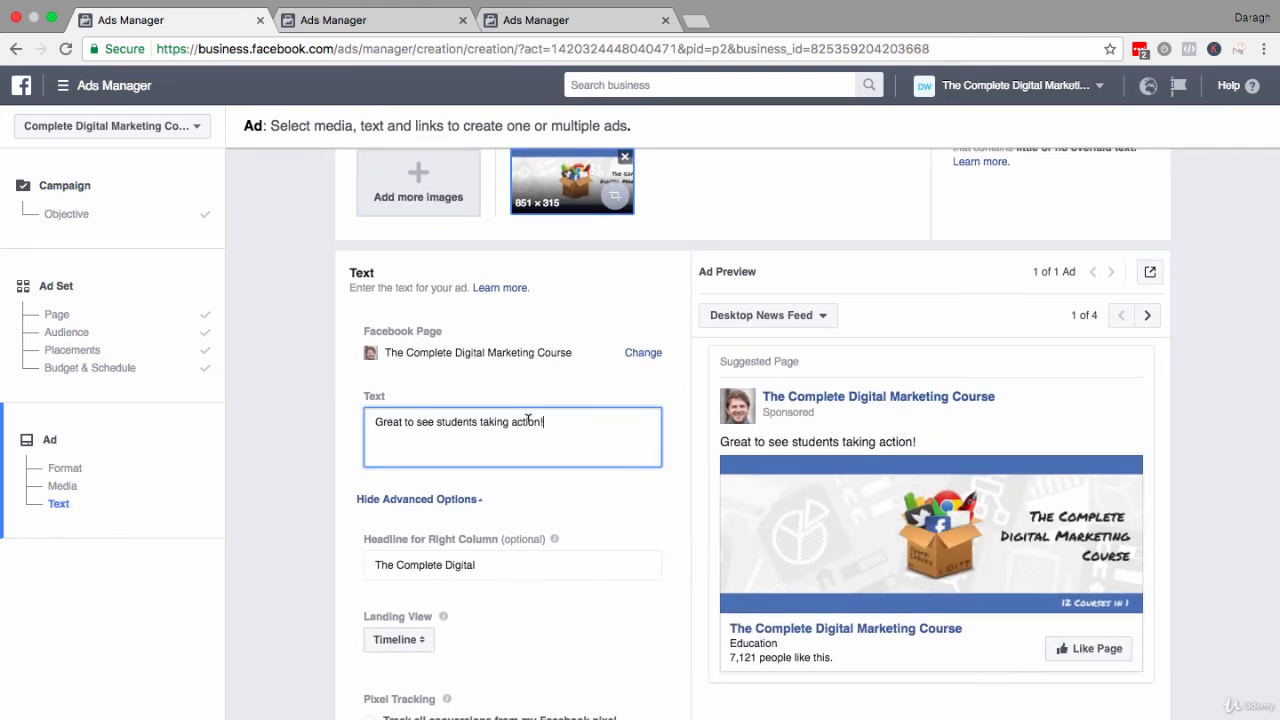
pyautogui.moveTo(546, 421); pyautogui.dragTo(376, 420)
pyautogui.write('LI')
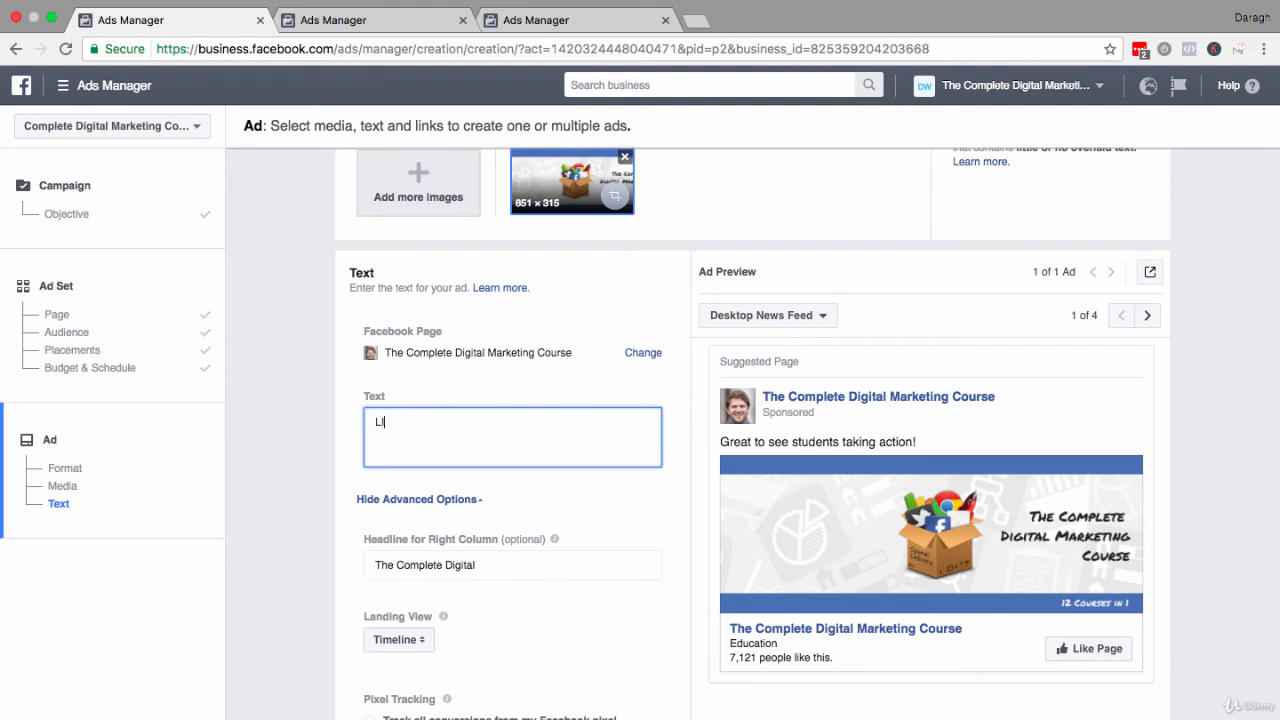
pyautogui.write('KE this ')
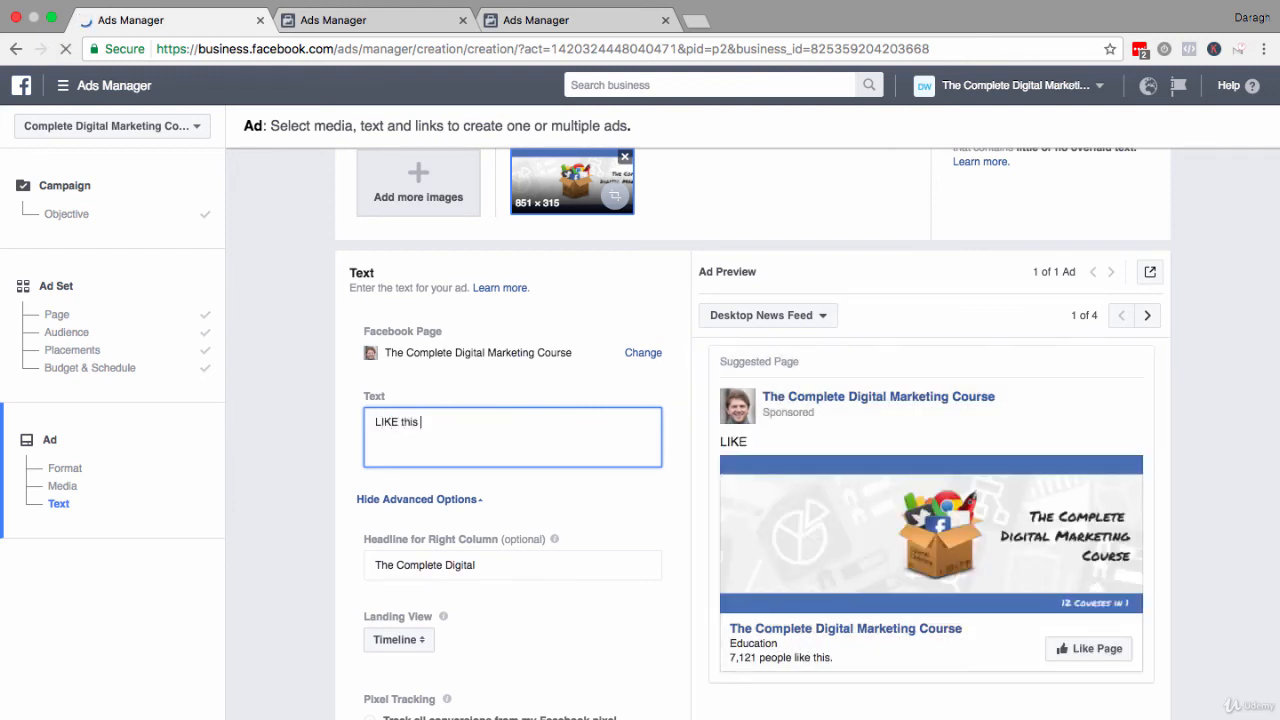
pyautogui.write('page .....')
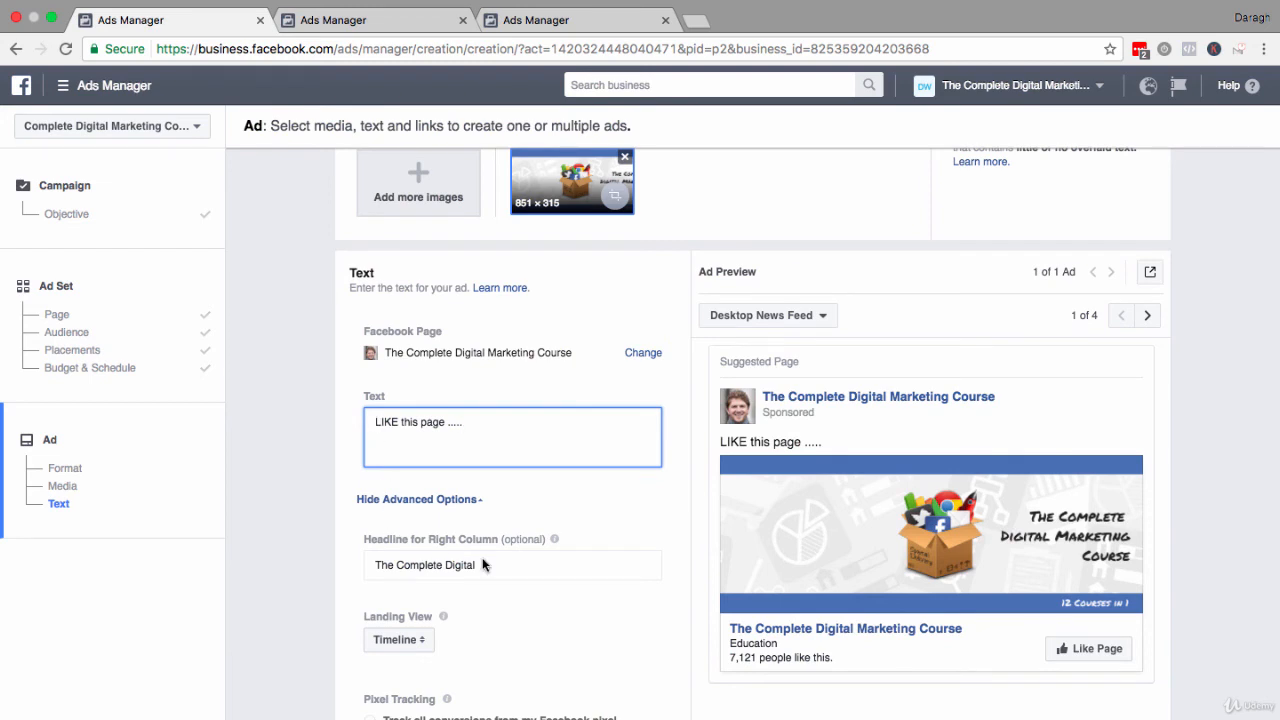
# Clear the ad's optional headline for the right column
pyautogui.moveTo(484, 565); pyautogui.dragTo(357, 562)
pyautogui.press('BackSpace')
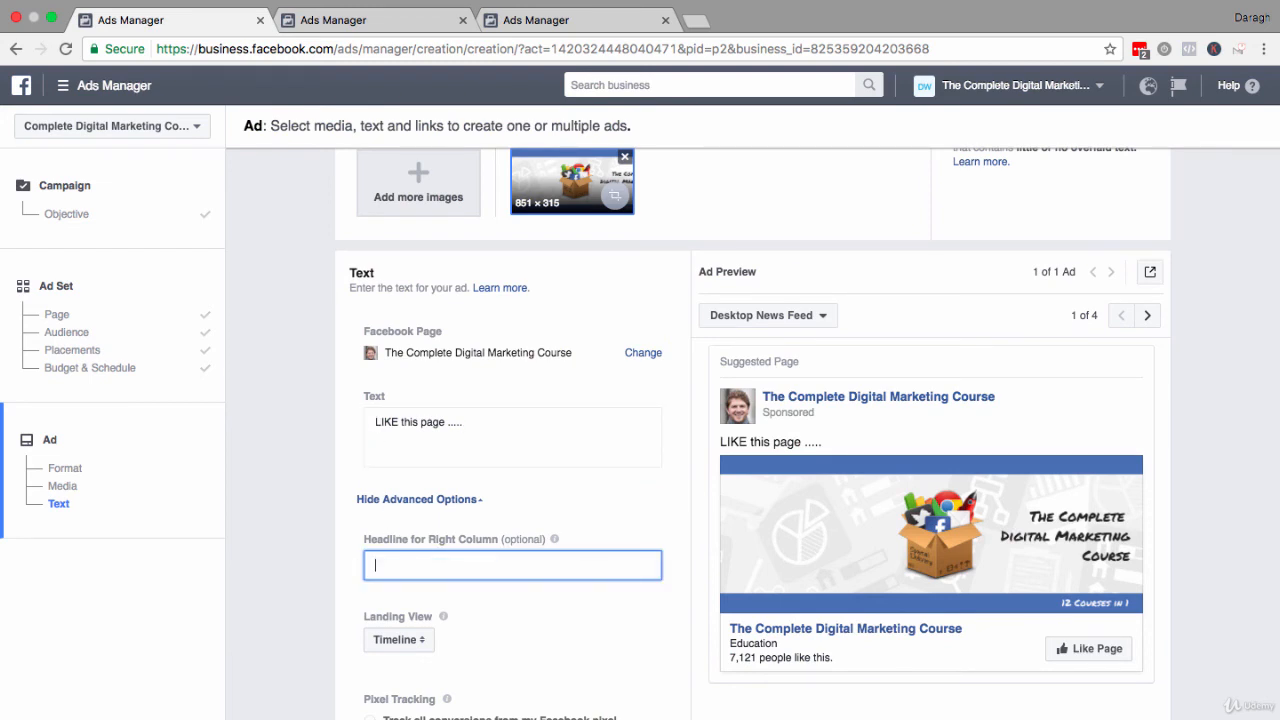
pyautogui.click(600, 628)
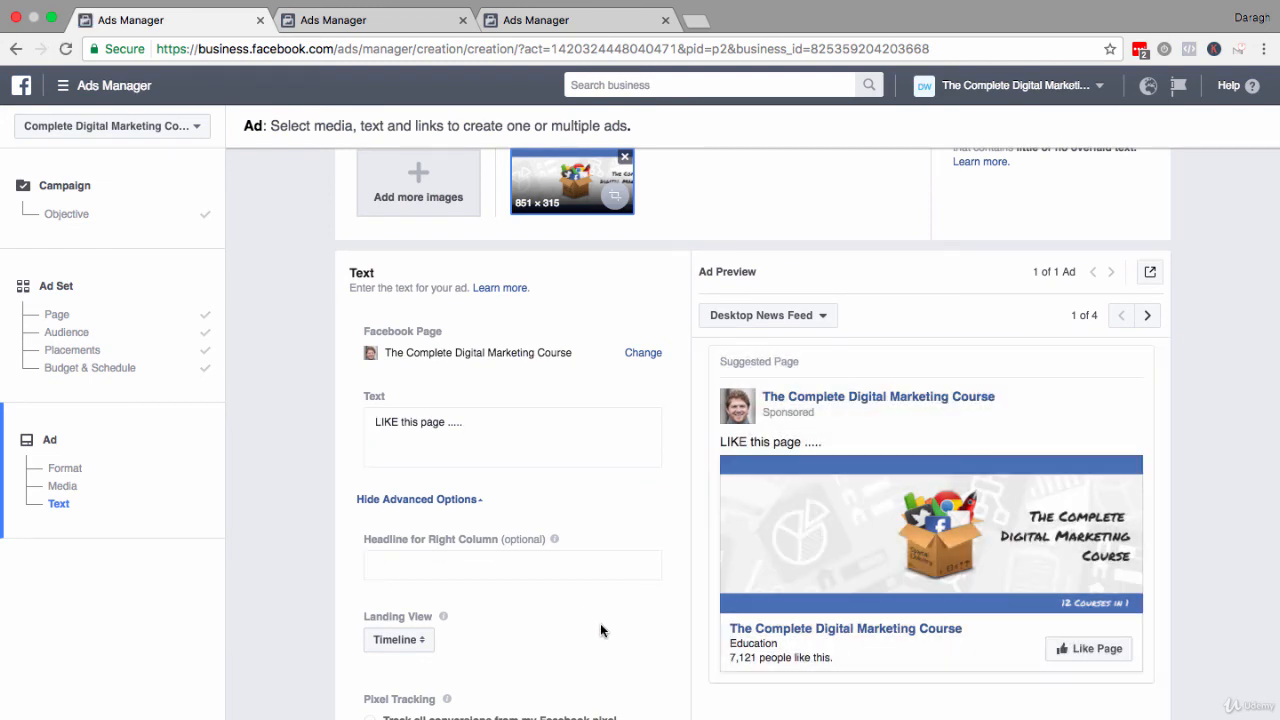
pyautogui.scroll(-3, 600, 630)
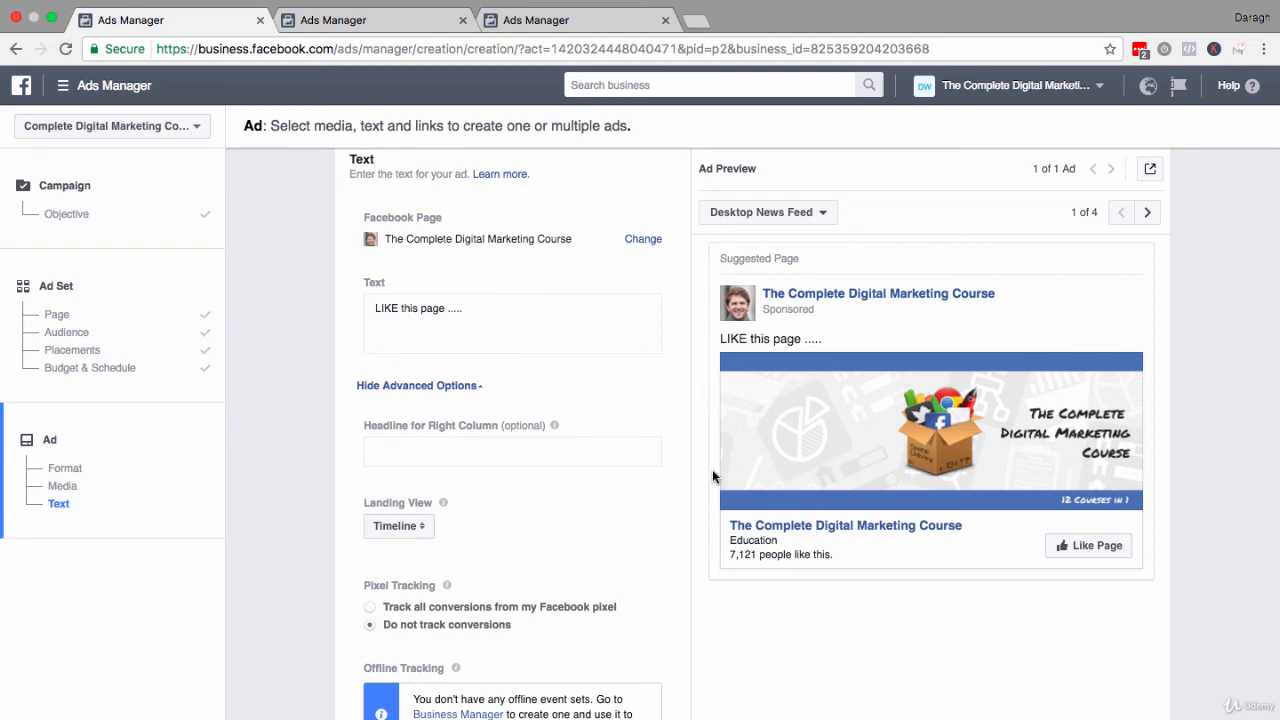
pyautogui.scroll(-3, 713, 476)
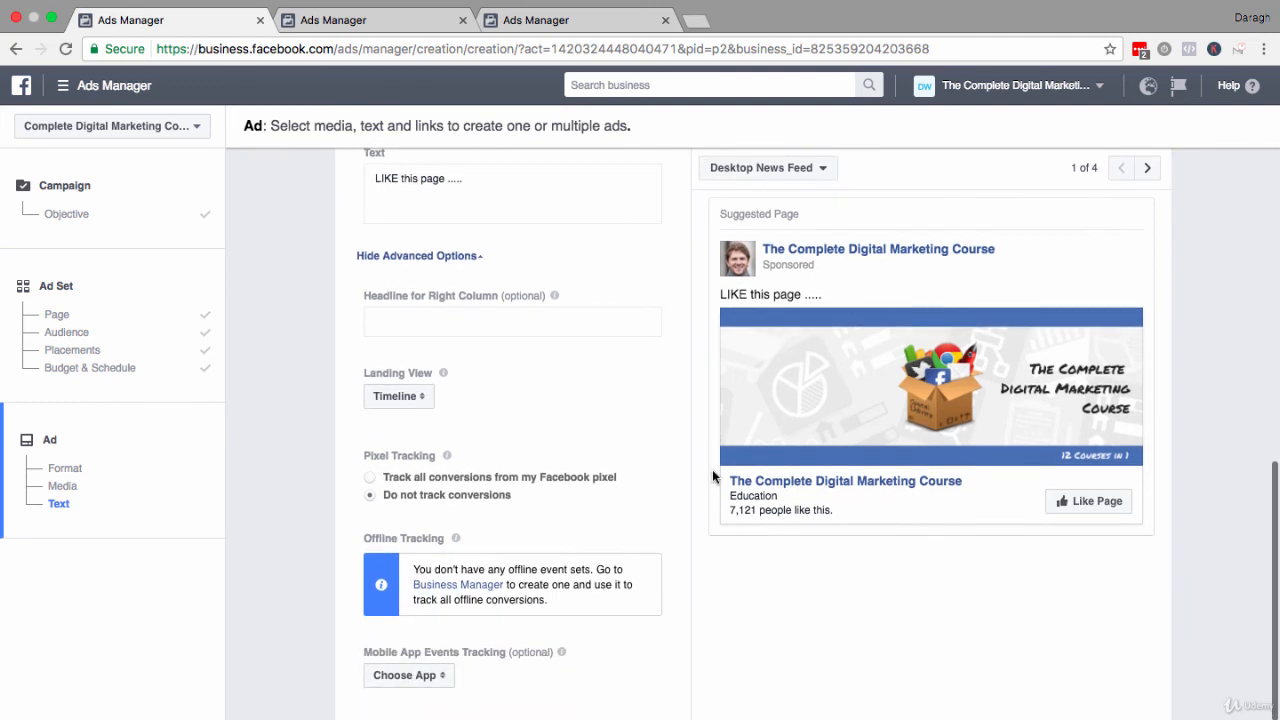
# In the account overview, list all ad sets and select "Website Custom Audience (365 days)" in the Engagement campaign
pyautogui.scroll(-2, 712, 476)
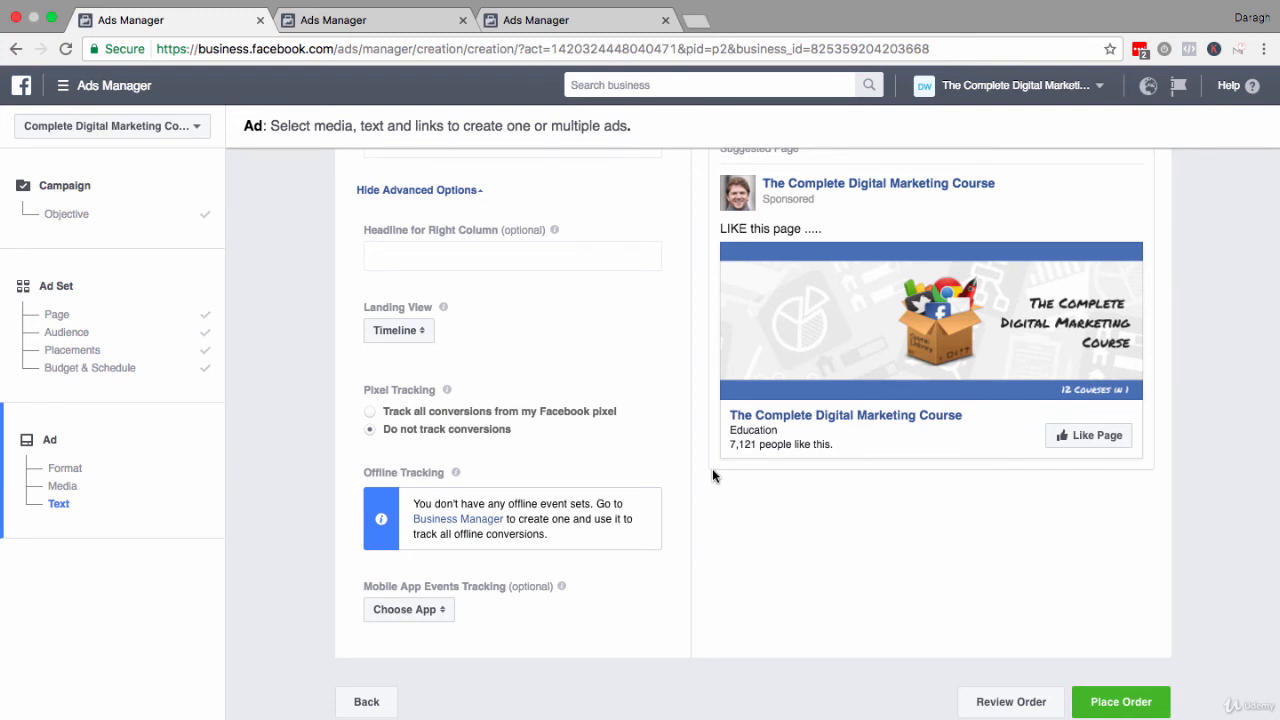
pyautogui.click(585, 20)
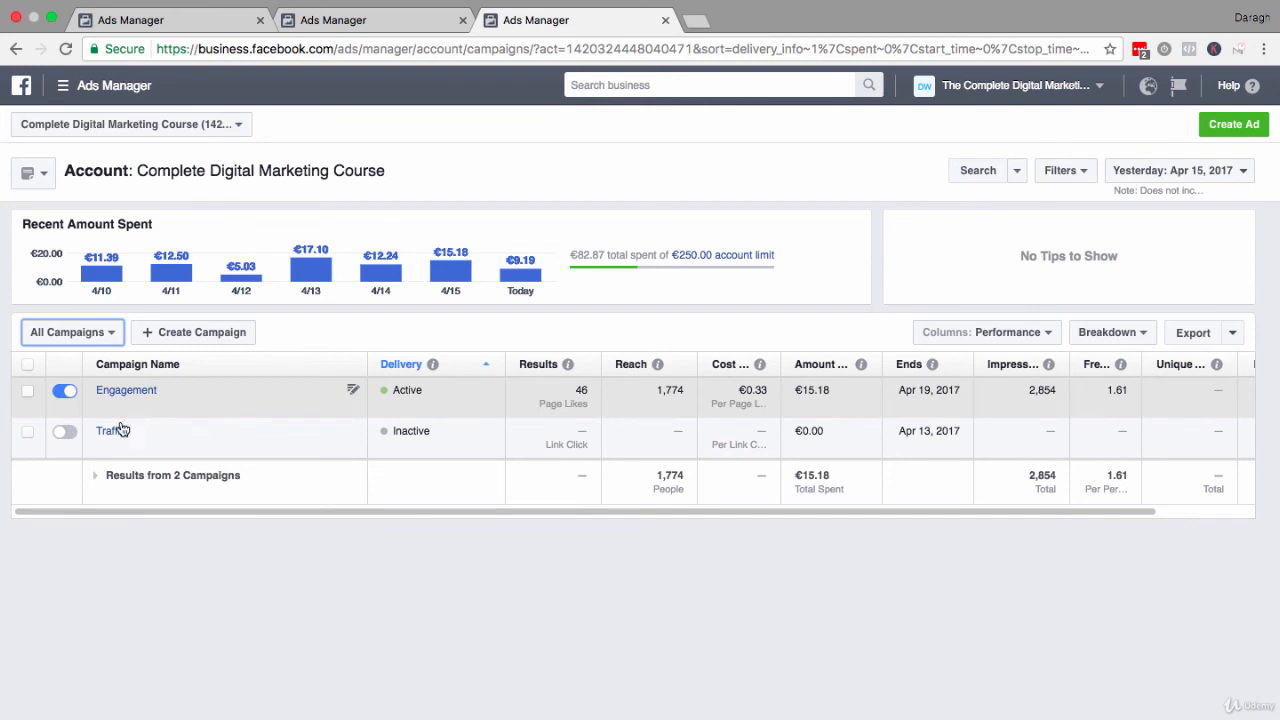
pyautogui.click(68, 336)
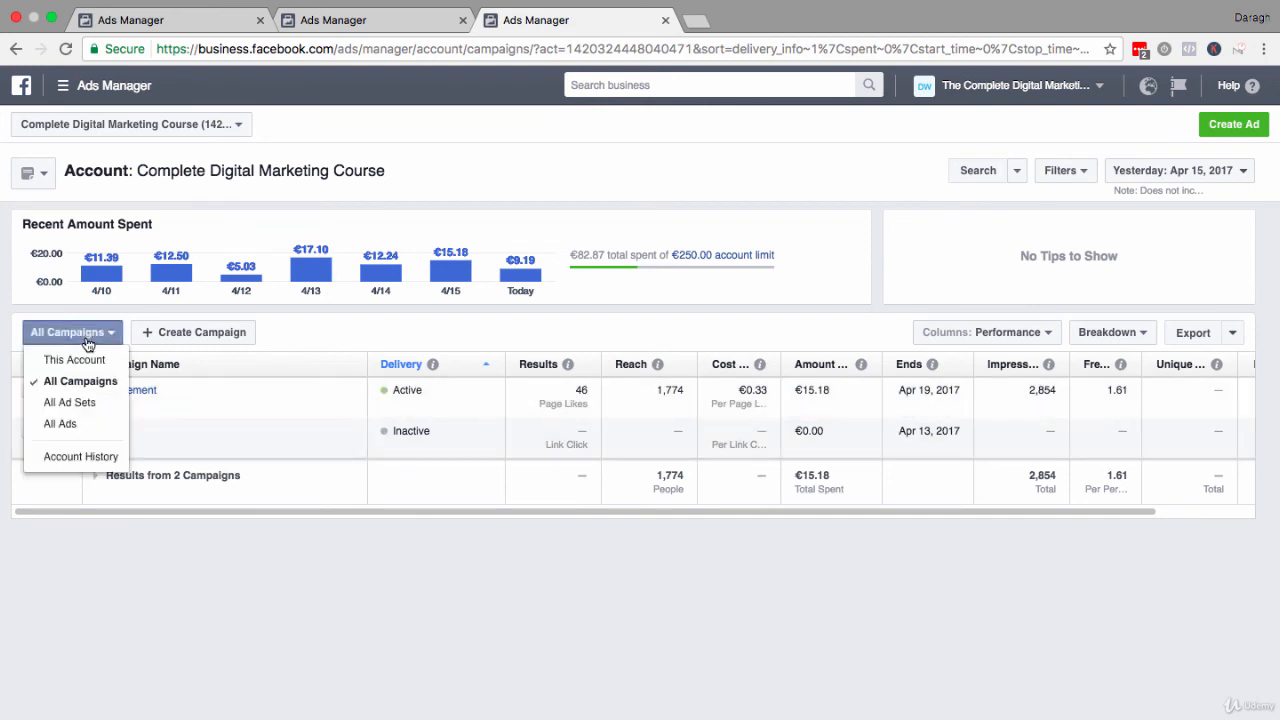
pyautogui.click(80, 401)
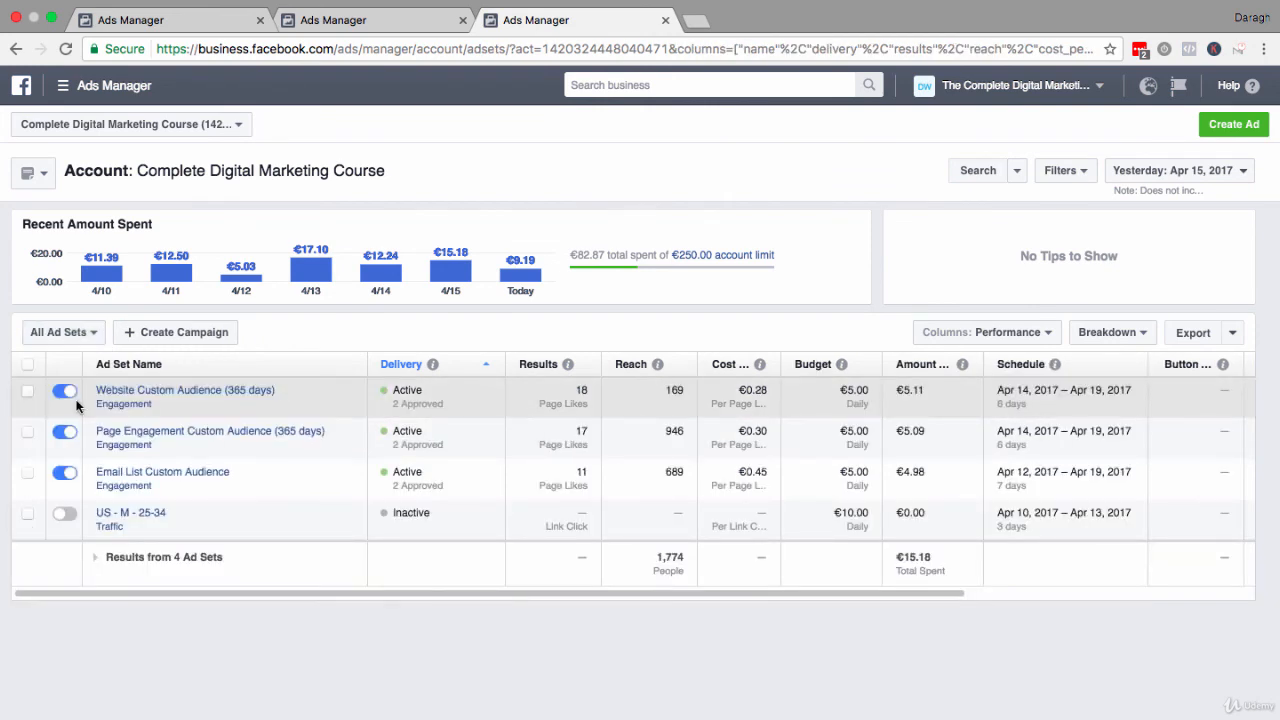
pyautogui.click(28, 391)
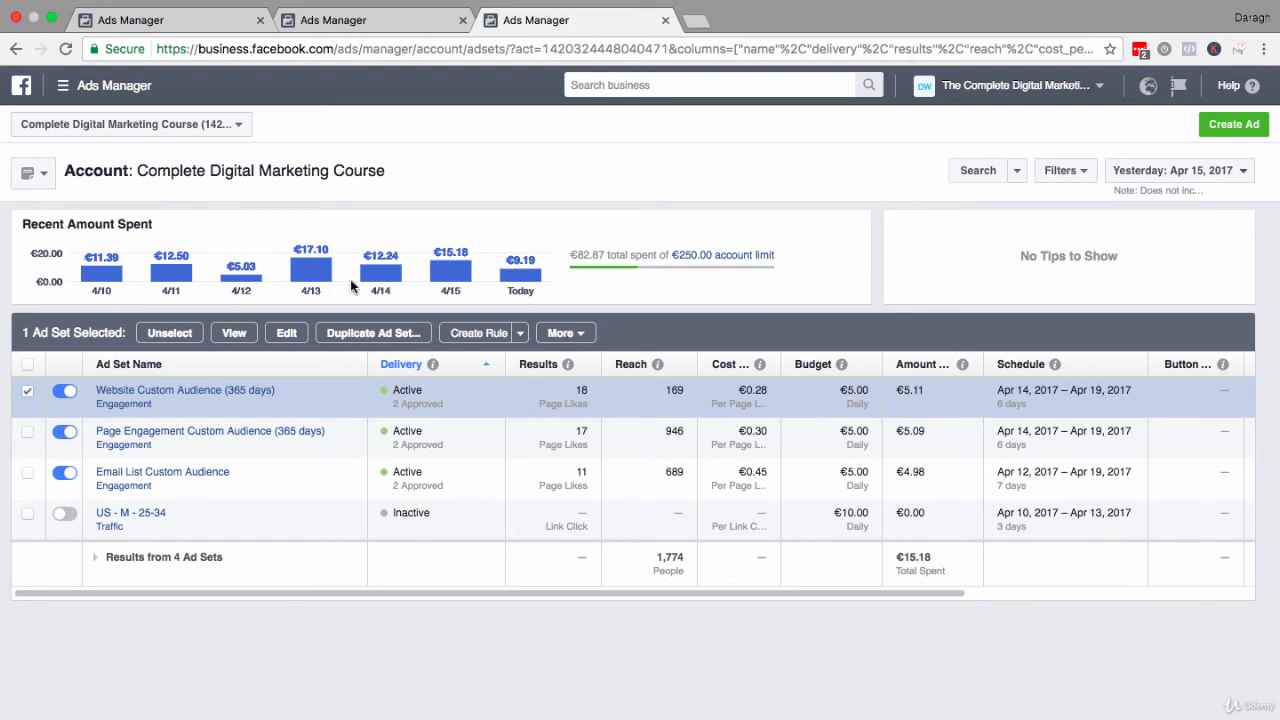
# Examine the custom and lookalike audiences available to the other draft ad set, leave its audience unchanged, and return to the ad set list
pyautogui.click(406, 22)
pyautogui.scroll(5, 613, 315)
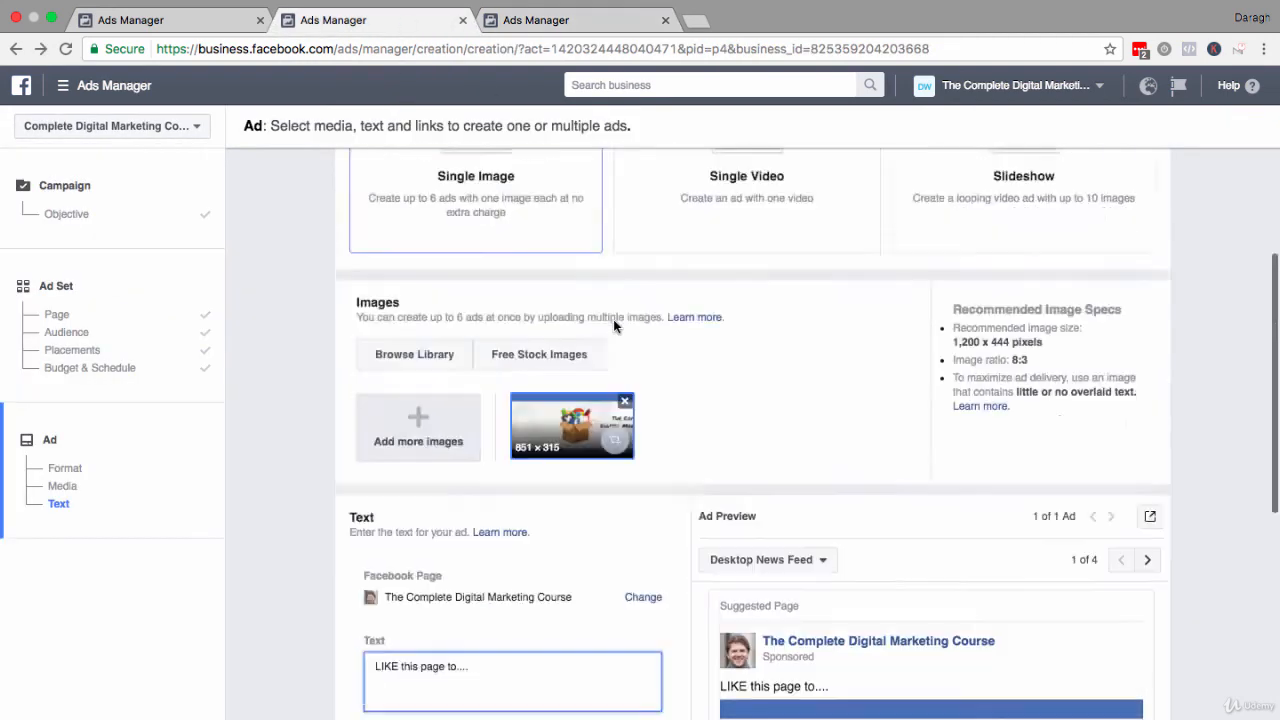
pyautogui.click(120, 332)
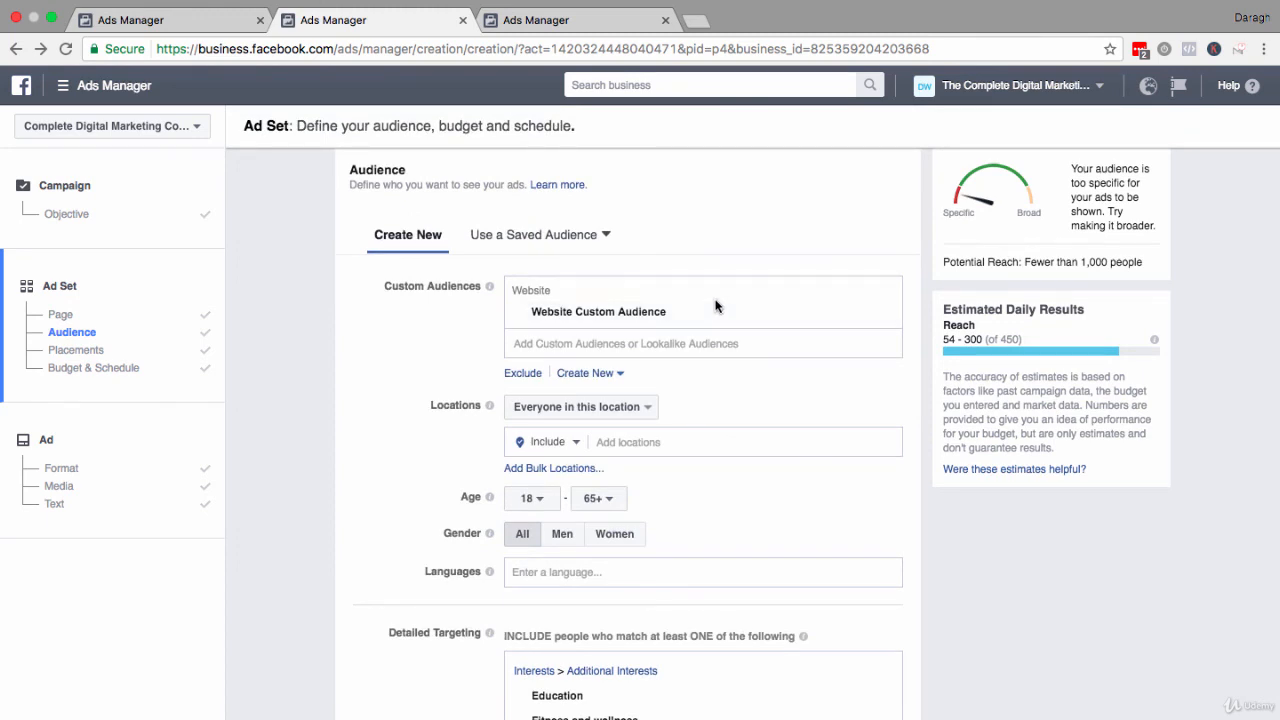
pyautogui.click(657, 341)
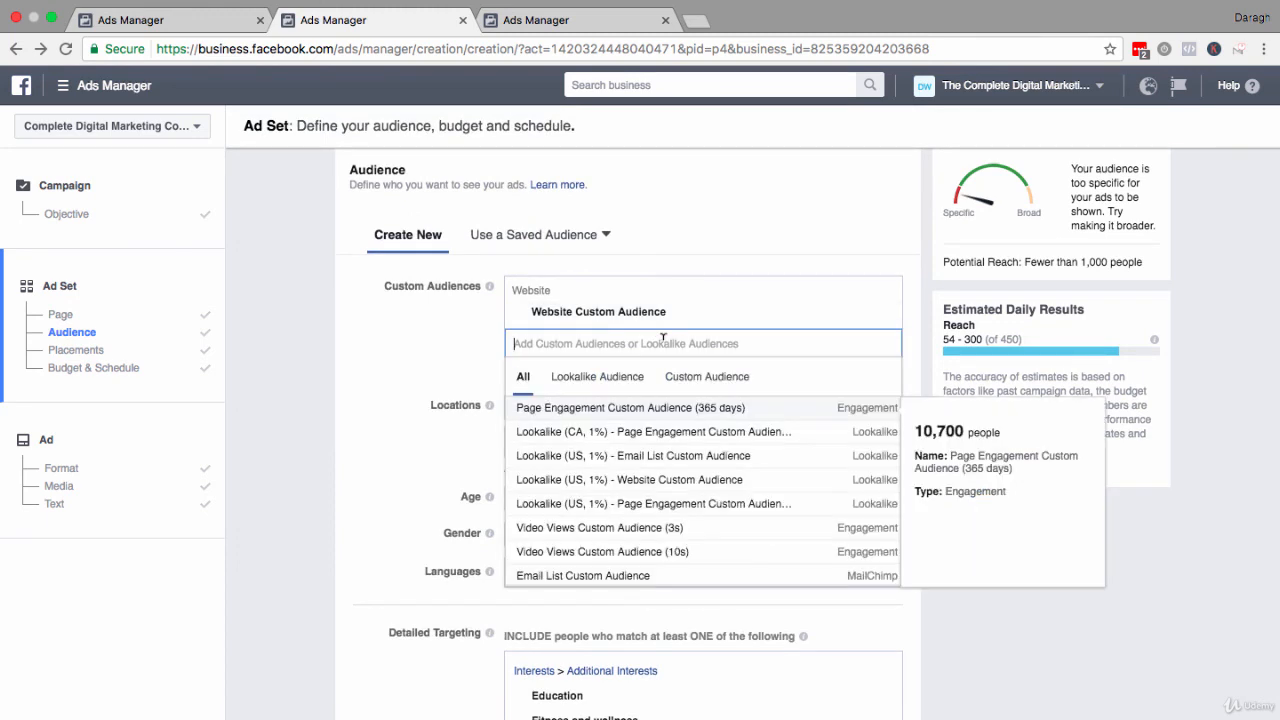
pyautogui.click(752, 246)
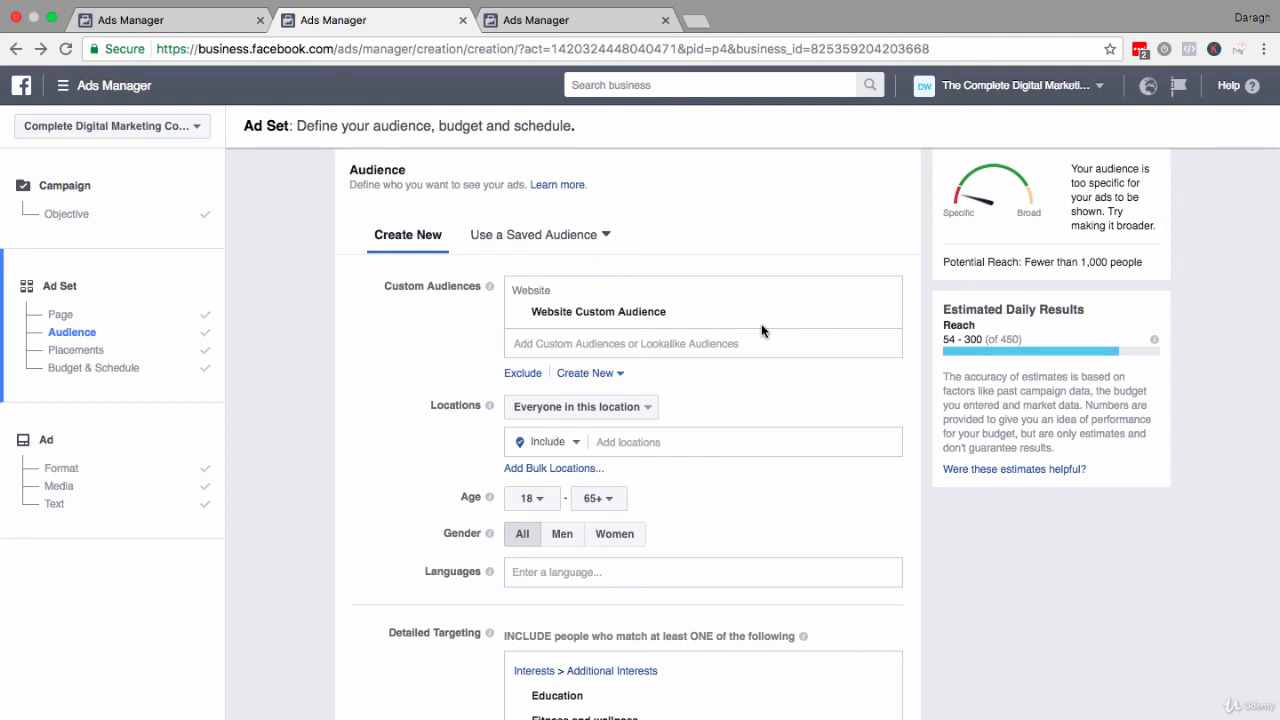
pyautogui.click(559, 20)
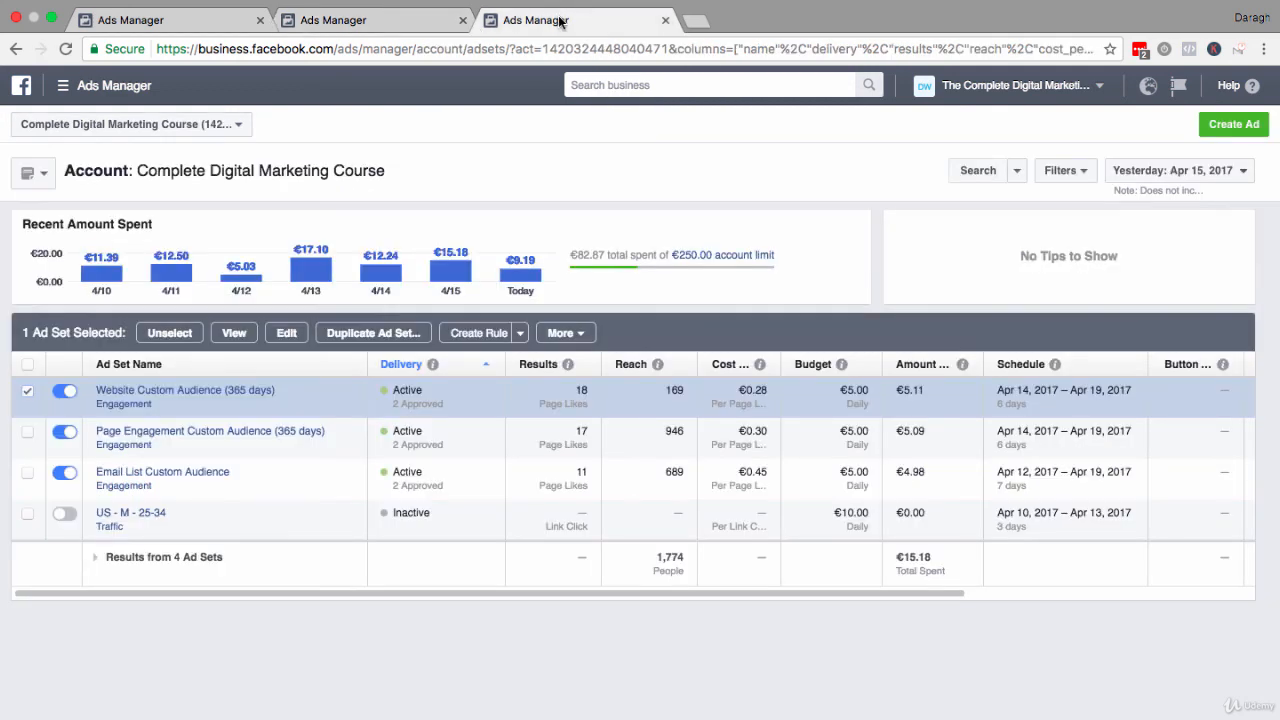